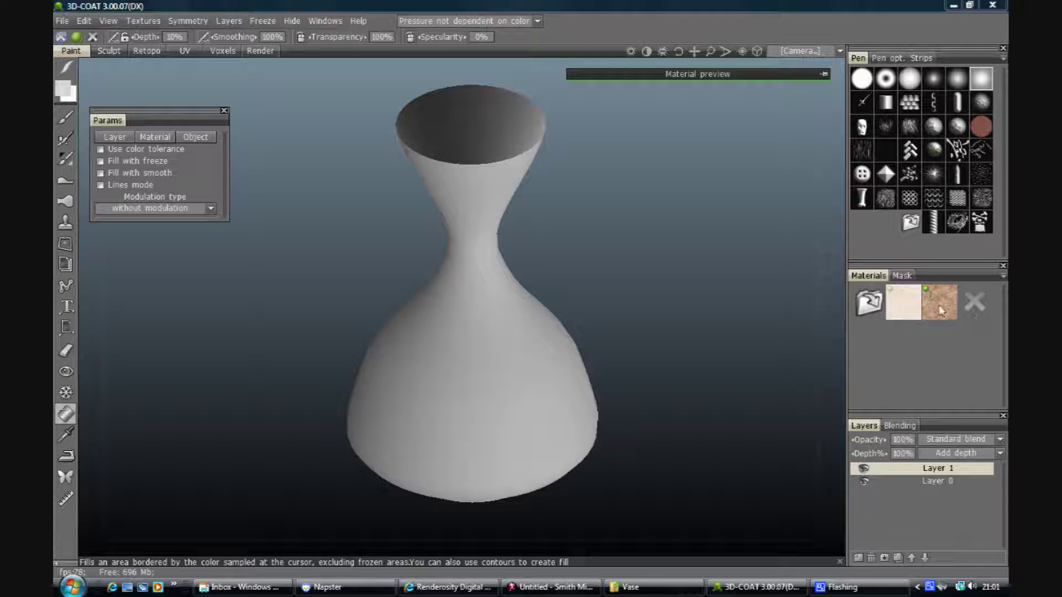
- Build a material with Moe-Sand_01 as diffuse, no depth or specular, and show its preview
drag(940, 311, 904, 306)
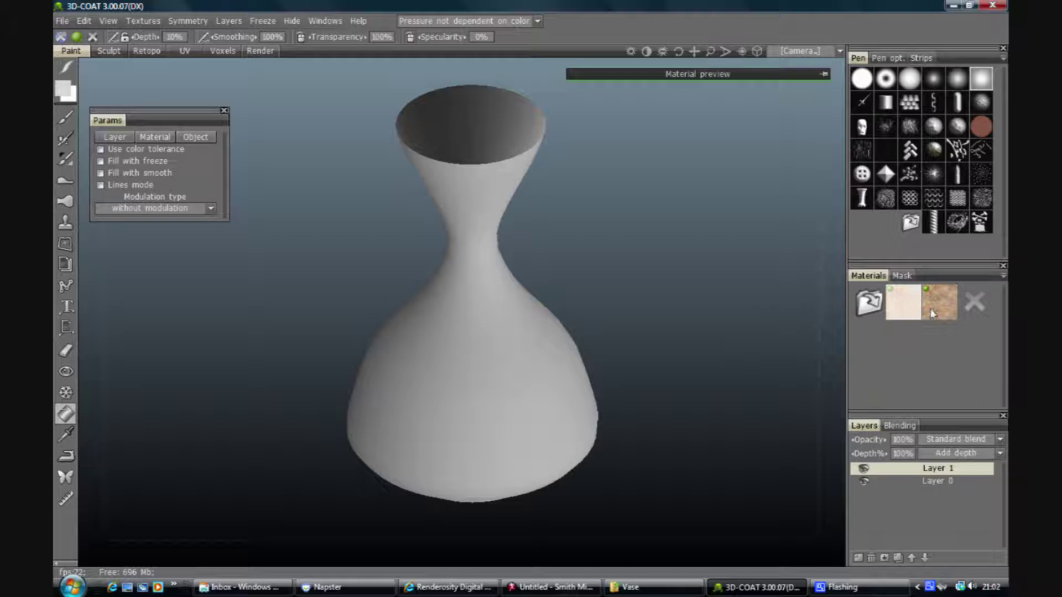
click(870, 302)
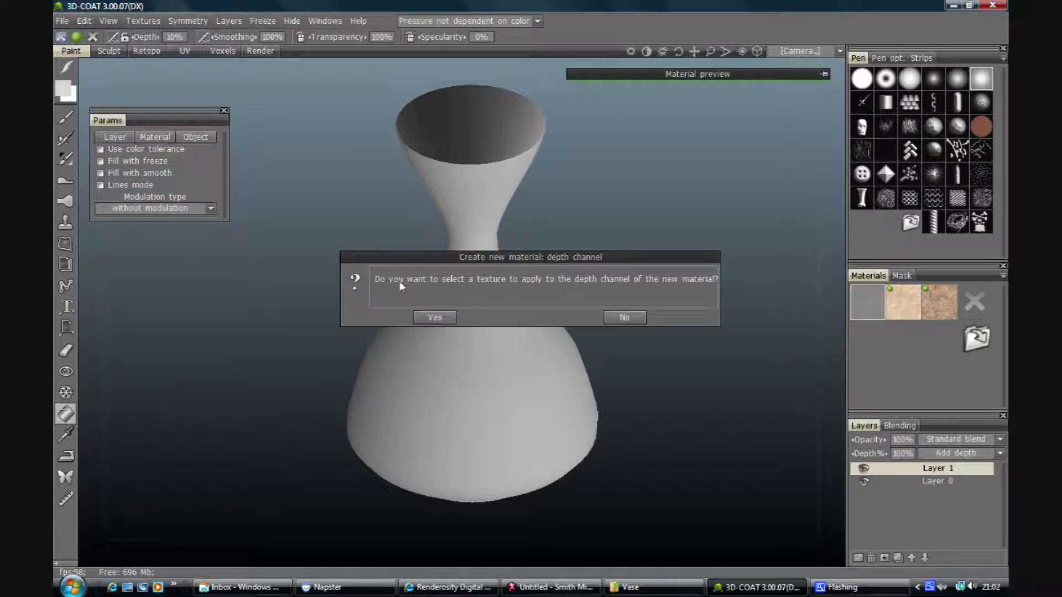
click(630, 318)
click(434, 318)
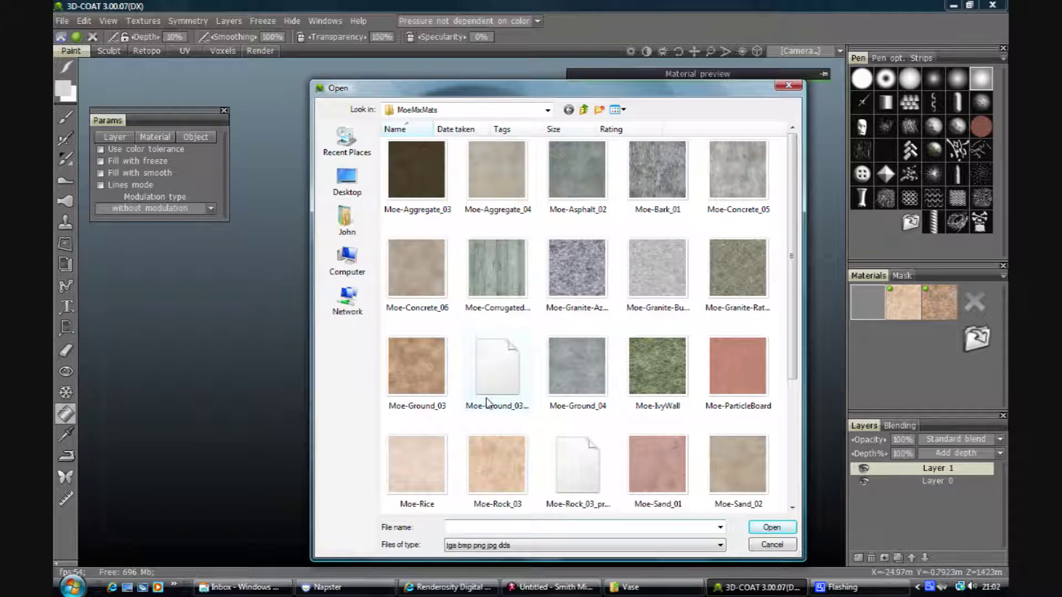
click(670, 469)
double_click(670, 465)
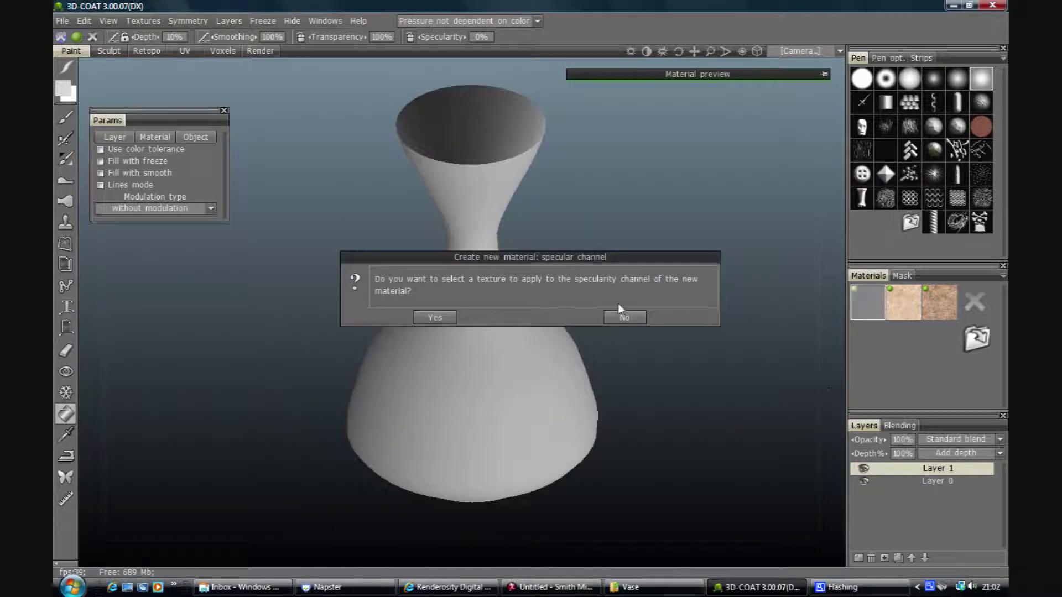
click(630, 318)
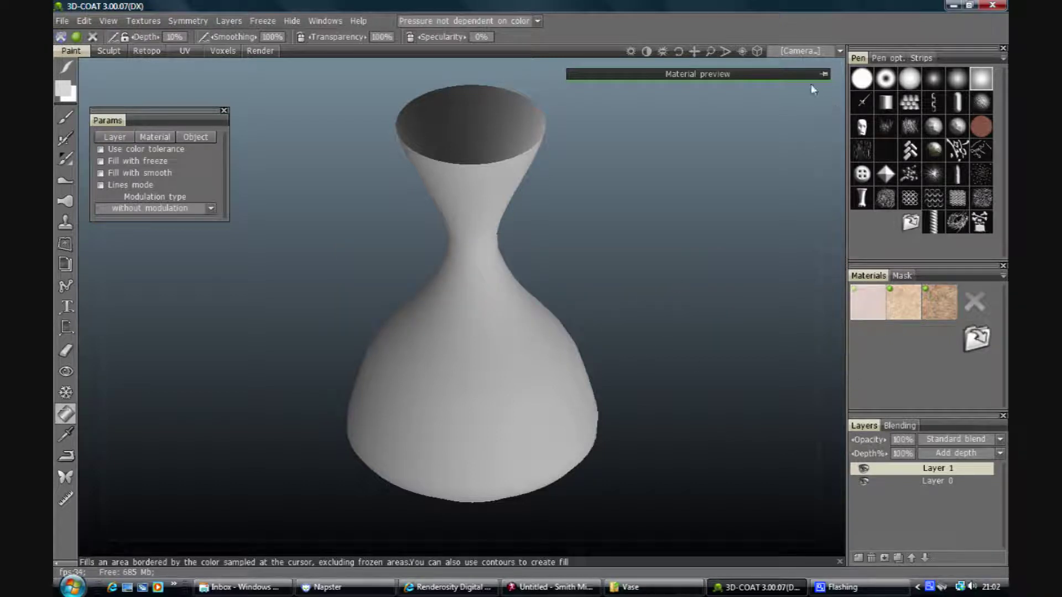
click(827, 76)
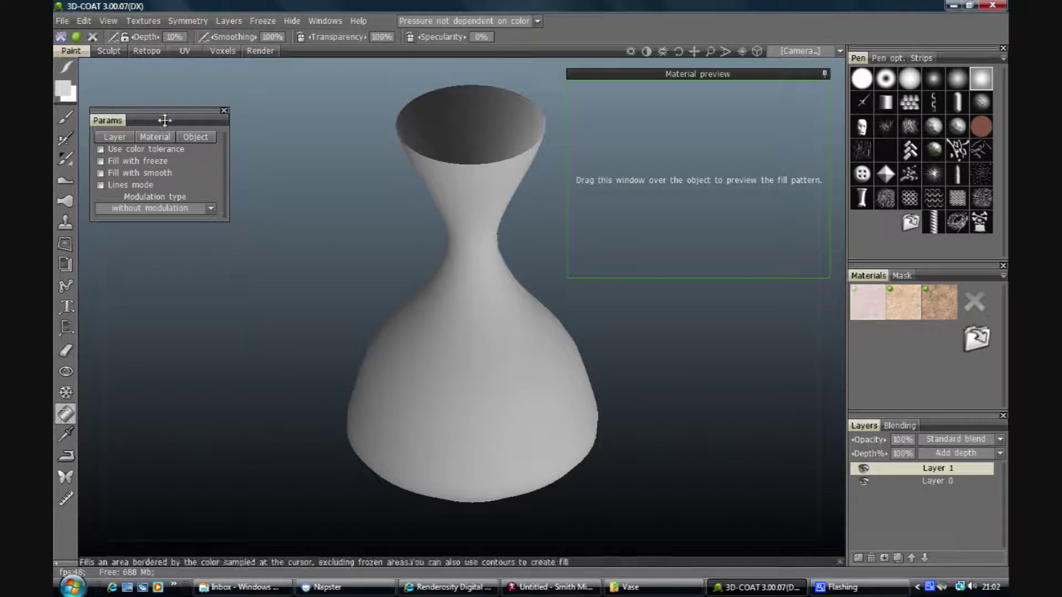
- Select the new sandy stone material and fill the whole vase layer with it
mouse_move(175, 121)
mouse_down()
mouse_move(219, 119)
mouse_move(202, 181)
mouse_move(187, 169)
mouse_up()
drag(672, 73, 462, 150)
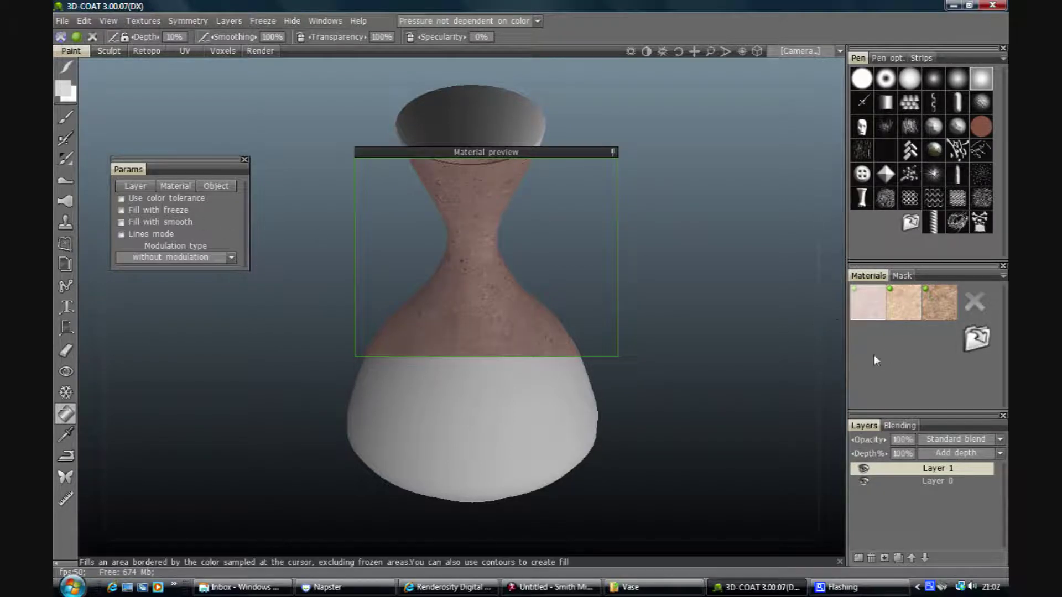
click(973, 301)
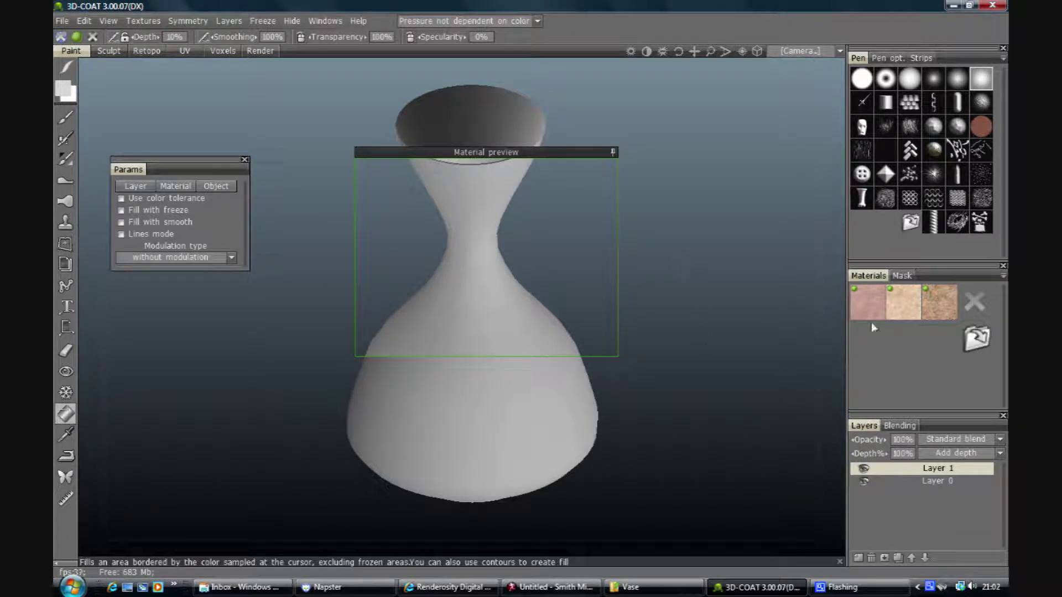
click(868, 300)
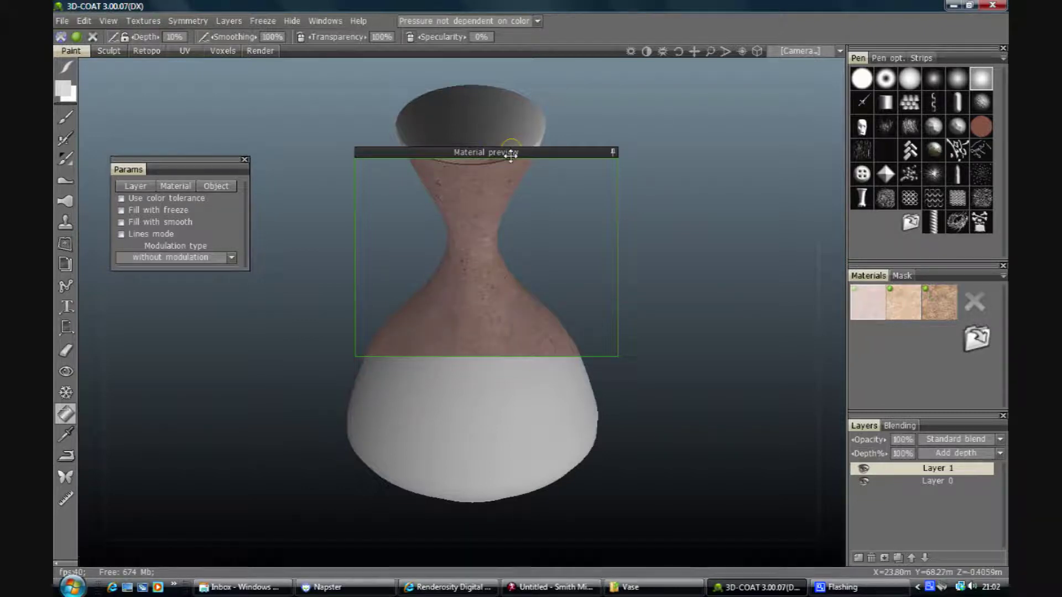
drag(510, 154, 502, 67)
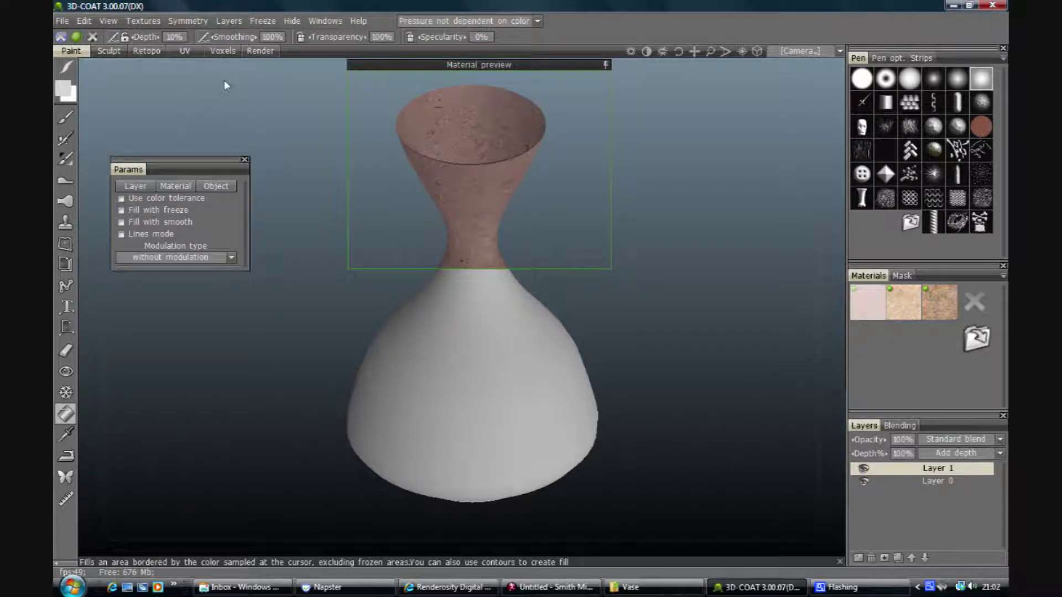
drag(402, 64, 401, 74)
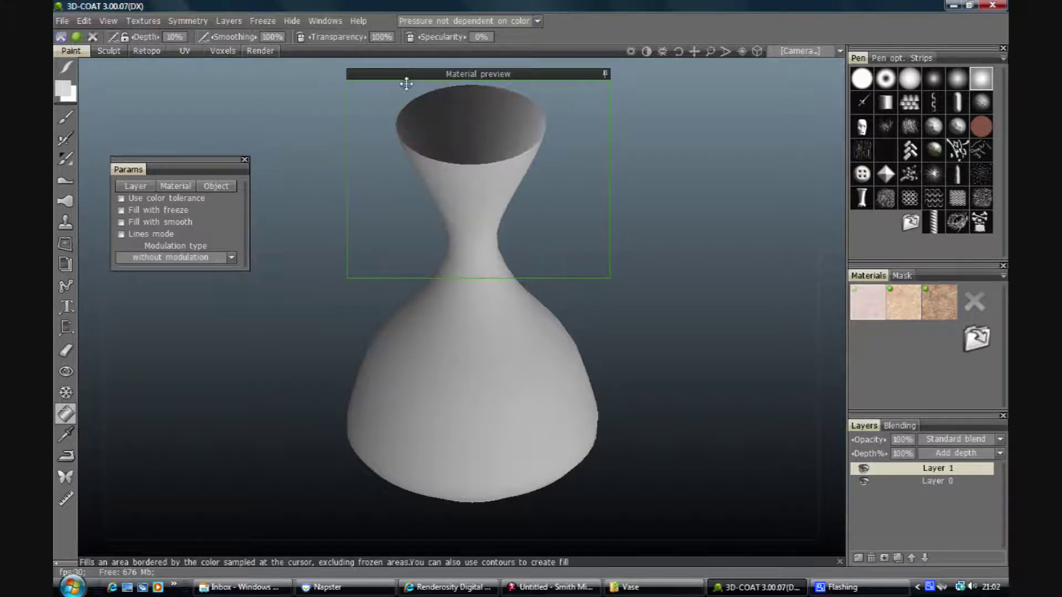
drag(673, 53, 672, 72)
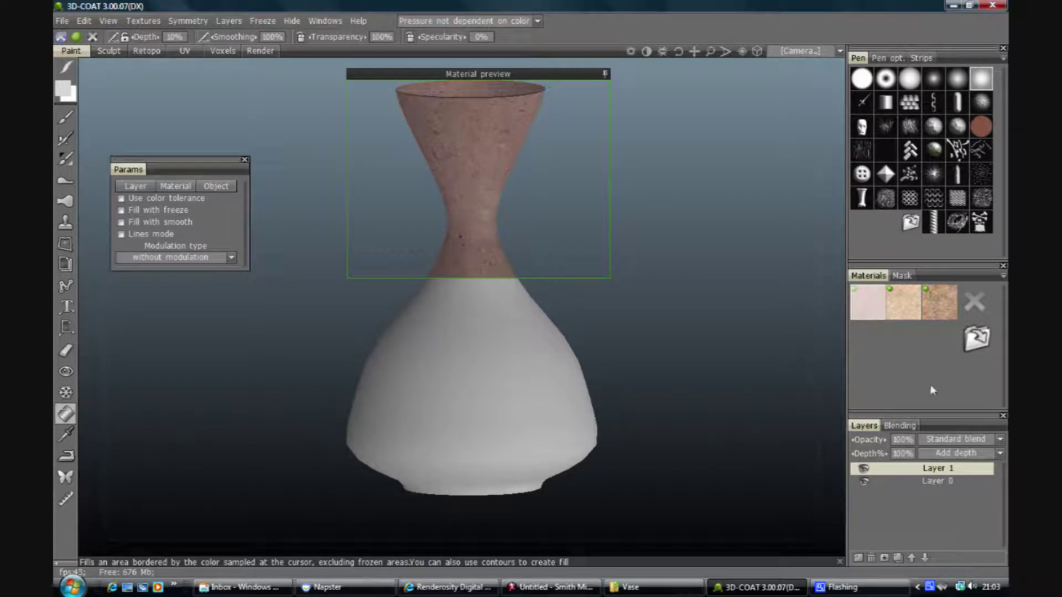
click(135, 187)
click(441, 317)
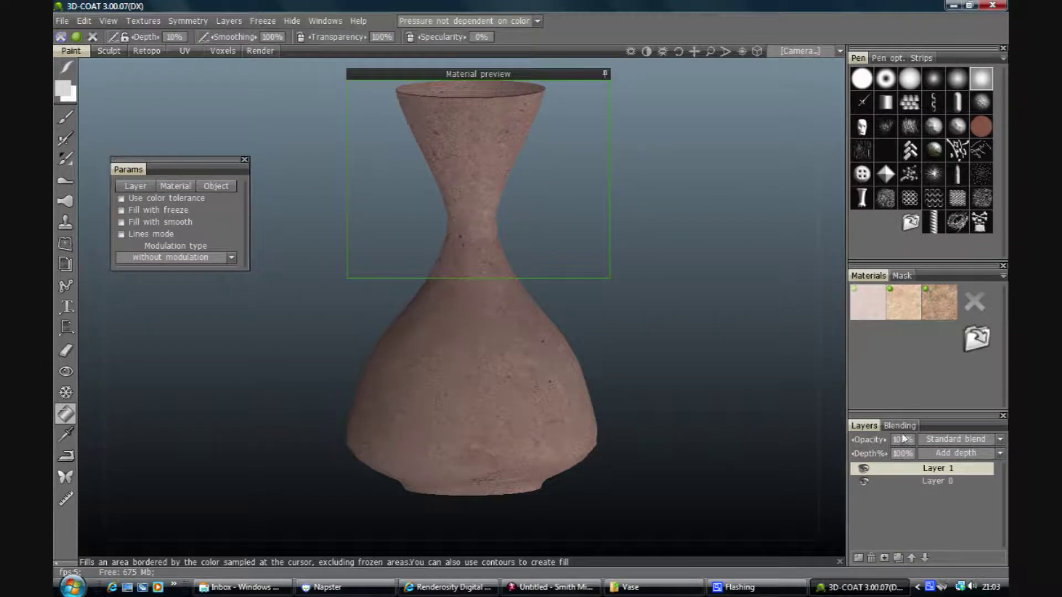
- Collapse and move the material preview aside, then add empty Layer 2
click(604, 77)
drag(618, 76, 871, 76)
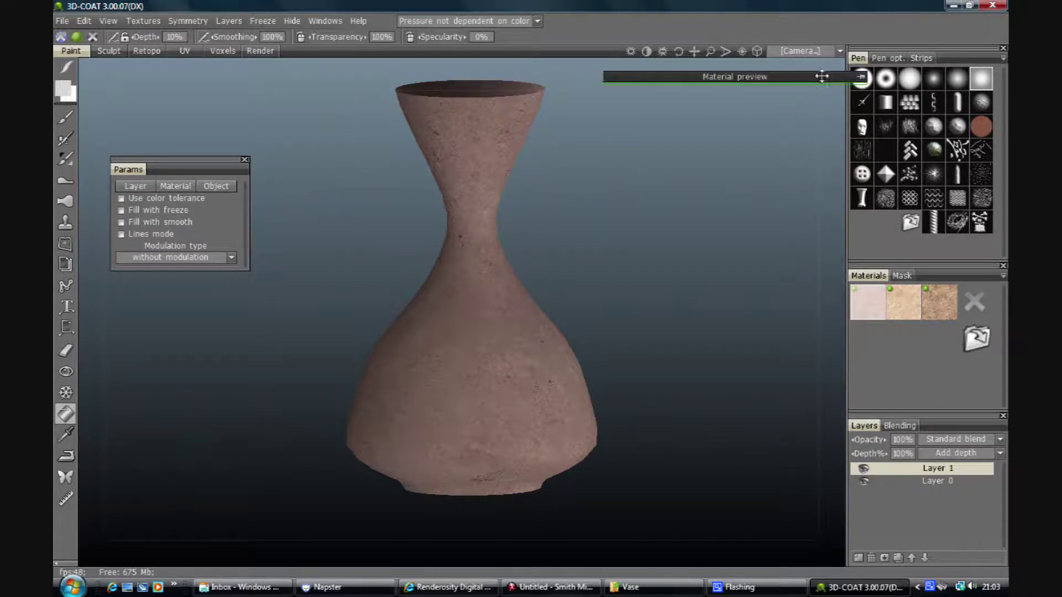
click(864, 557)
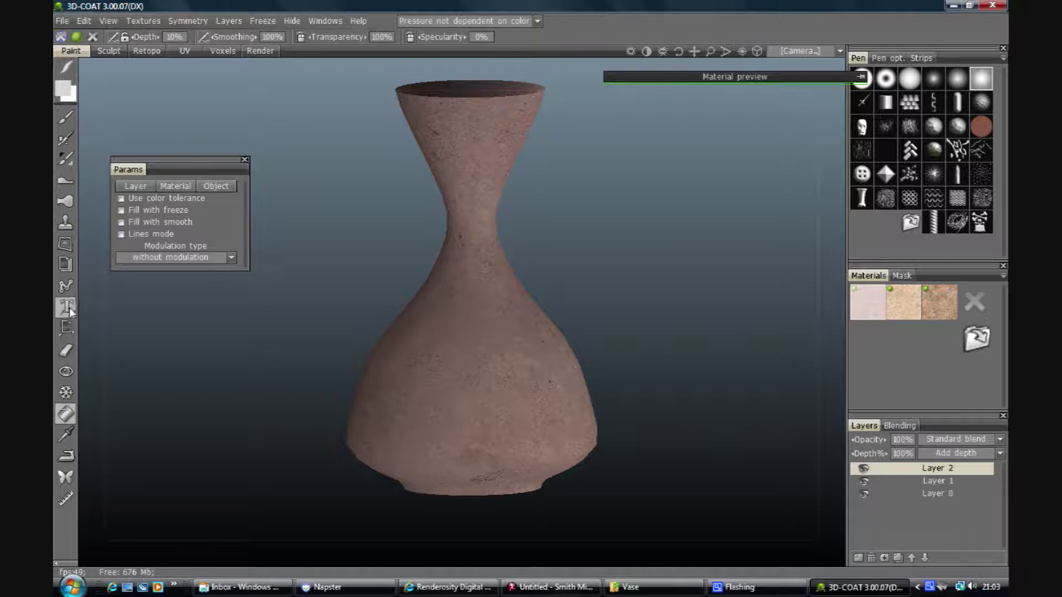
- Set the Spline tool to radius 57 and depth 47%
click(68, 288)
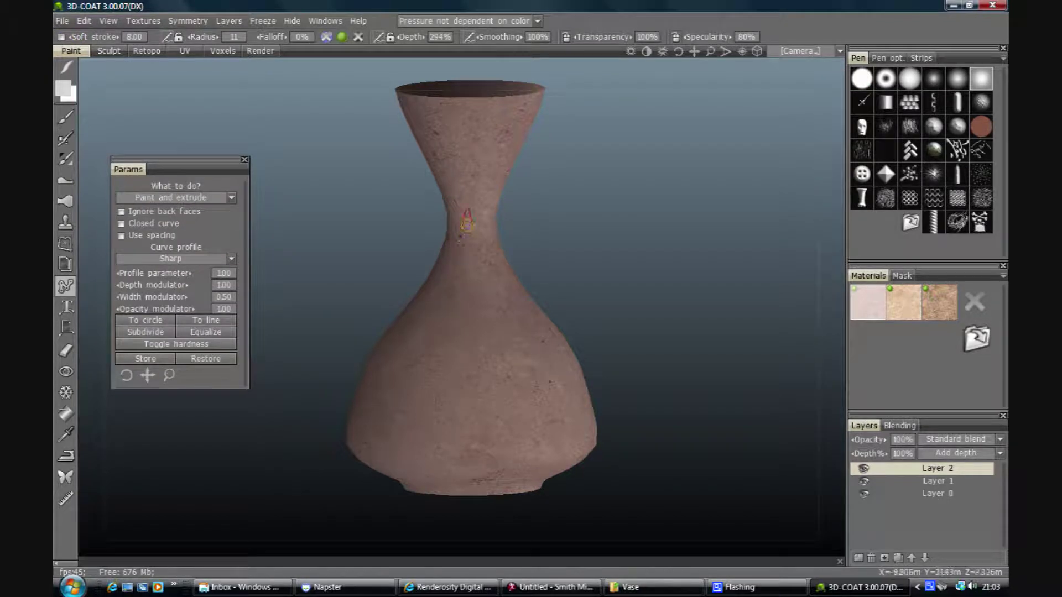
right_drag(495, 220, 539, 221)
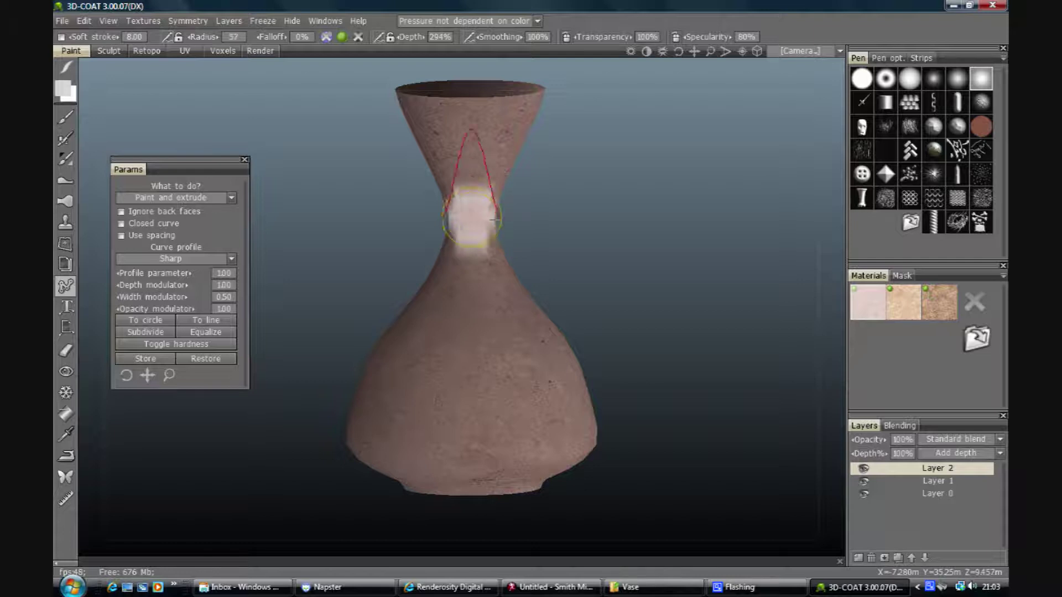
key(Escape)
click(477, 142)
right_drag(477, 222, 478, 266)
key(Escape)
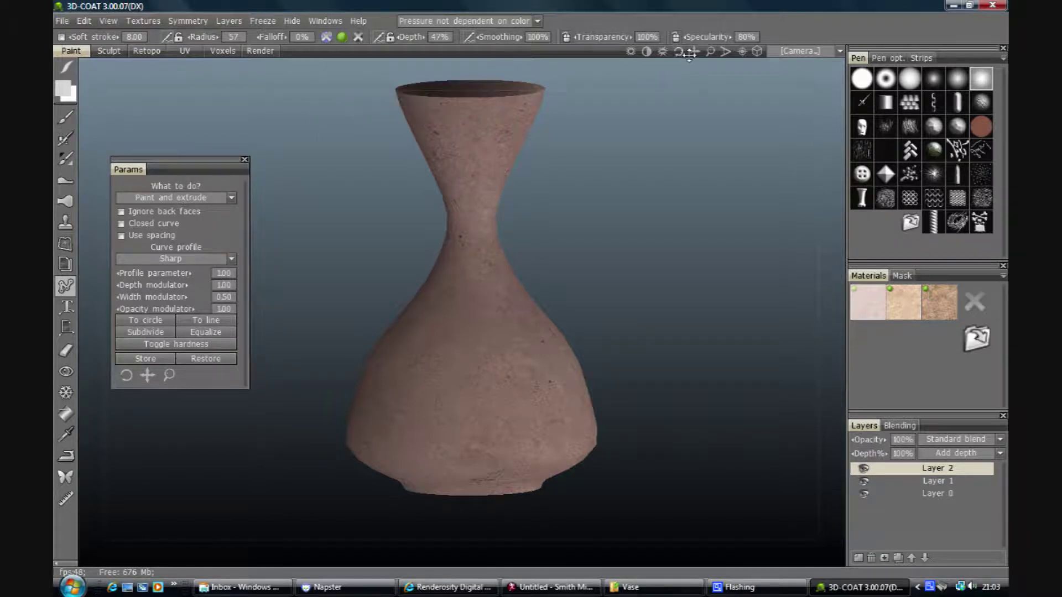
- Place spline points around the vase neck and make the curve closed
click(463, 138)
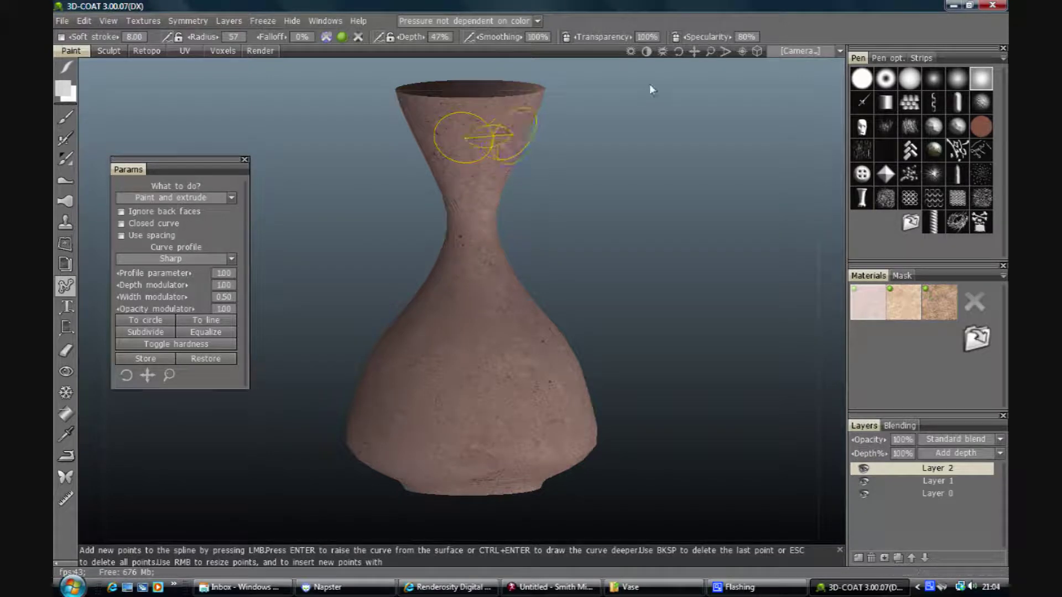
drag(672, 58, 597, 133)
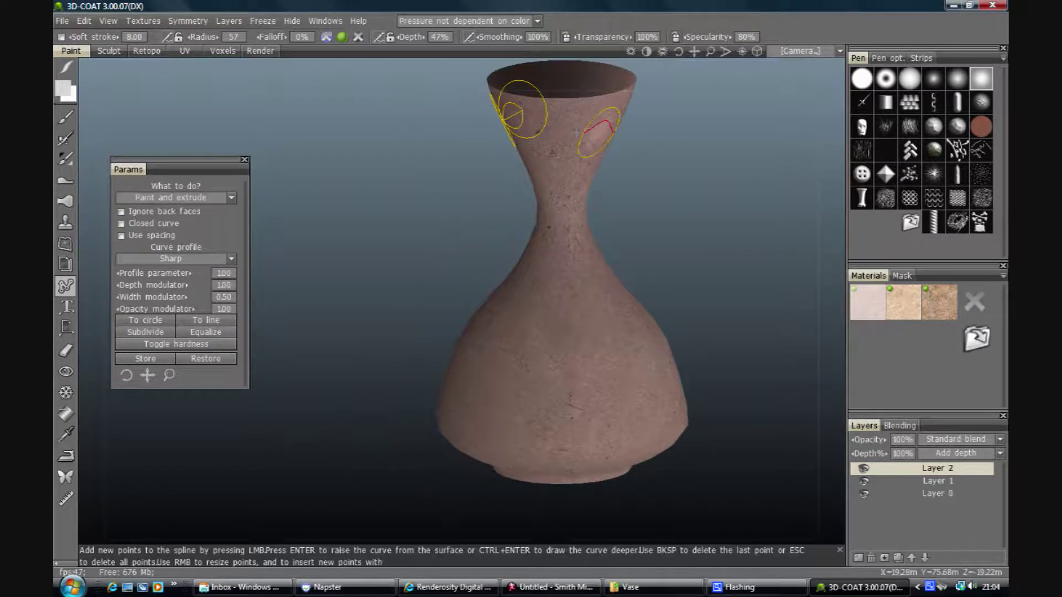
click(597, 133)
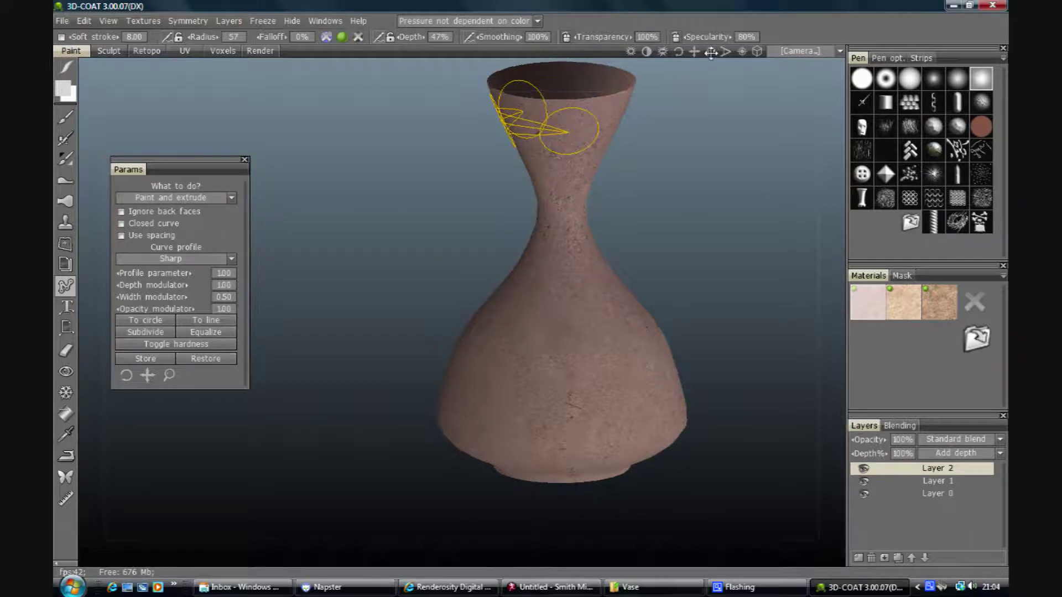
drag(711, 52, 658, 97)
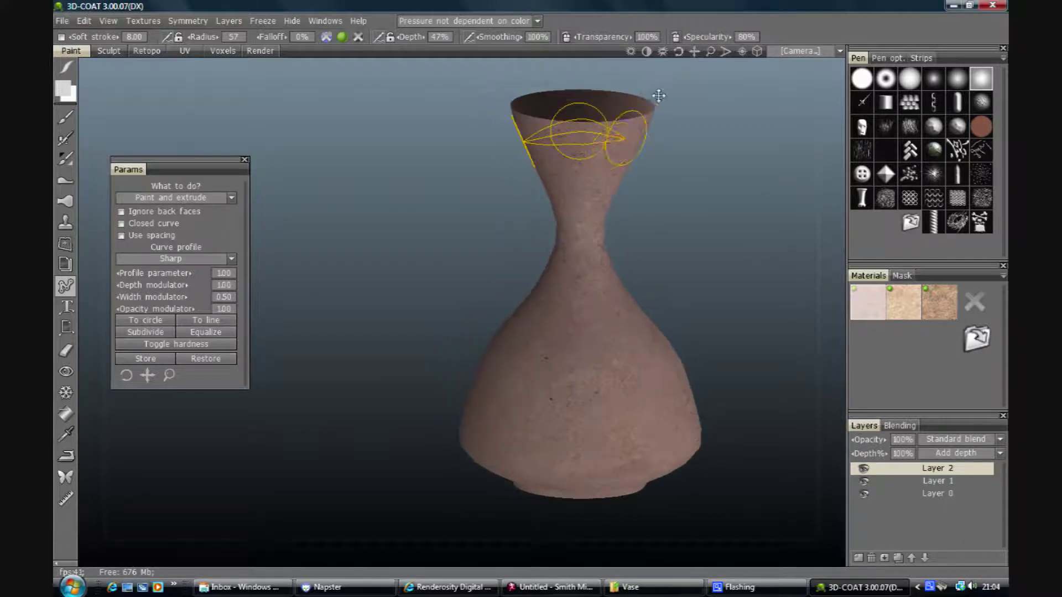
click(614, 137)
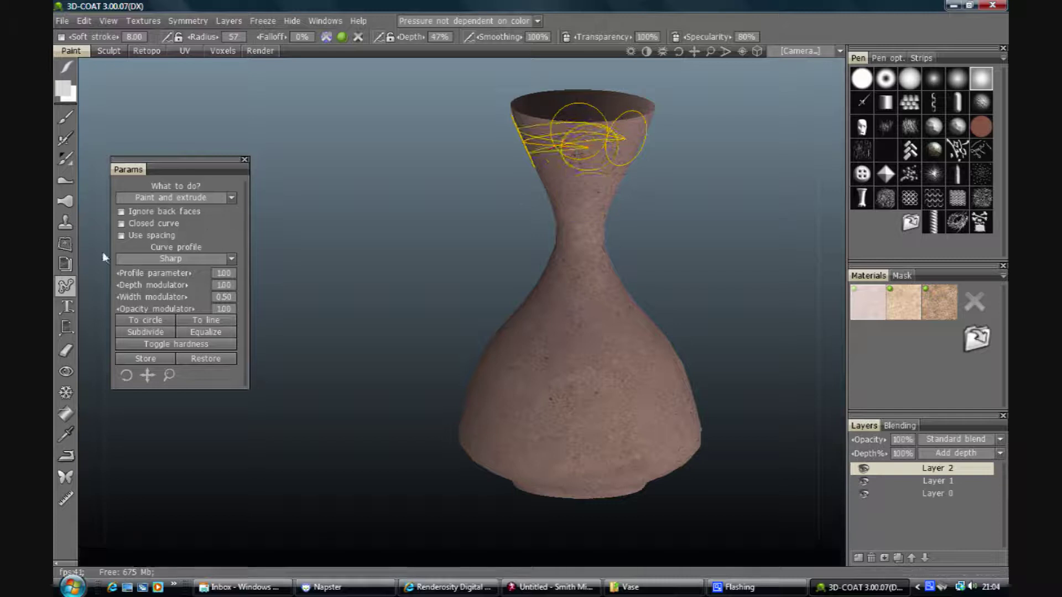
click(161, 226)
- Set the curve profile to Uniform and space the spline loops evenly
click(164, 260)
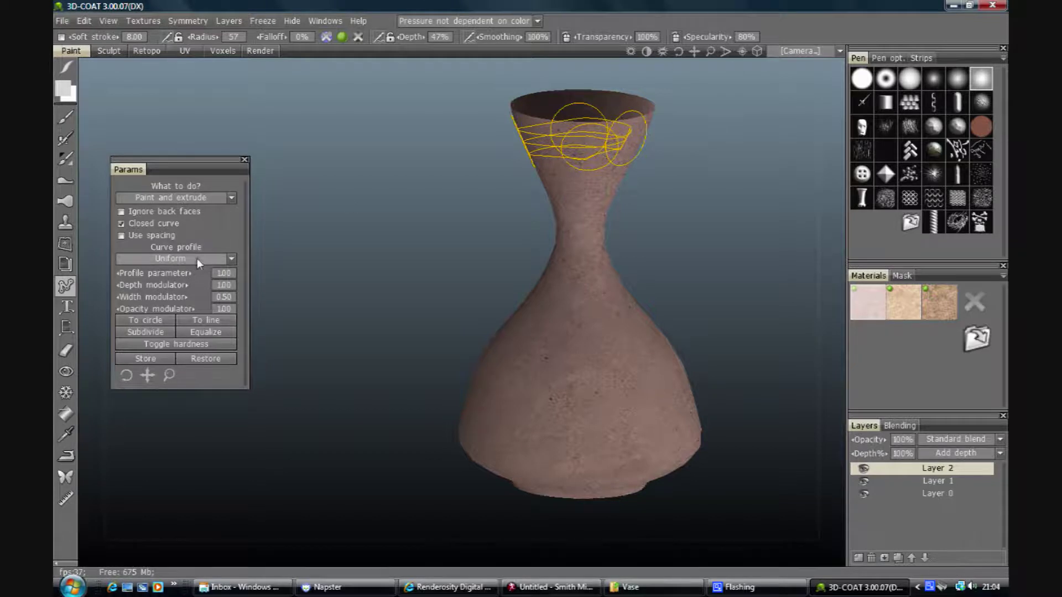
drag(691, 50, 689, 186)
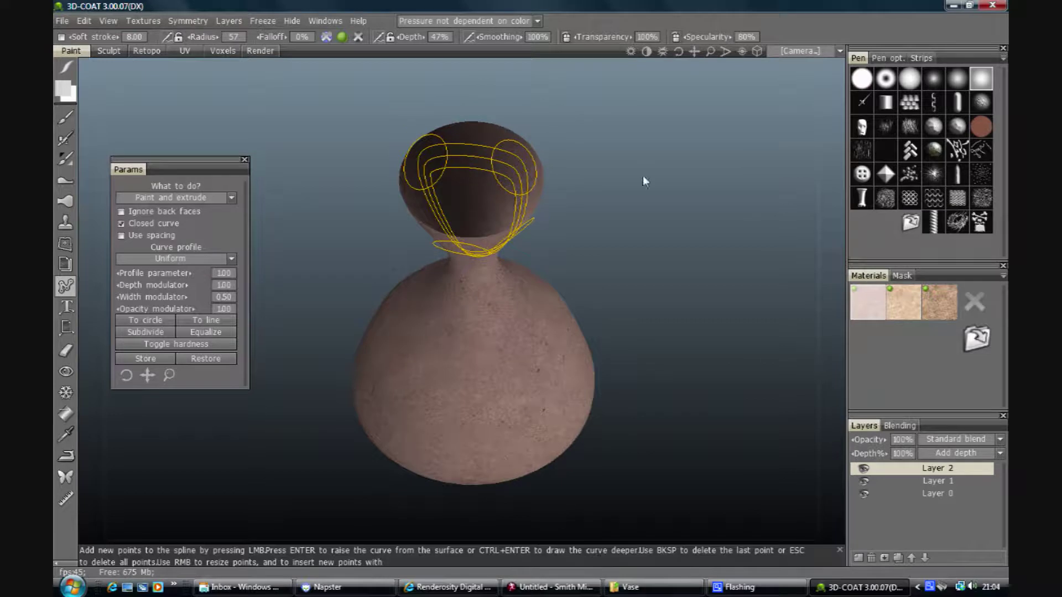
click(199, 333)
click(145, 320)
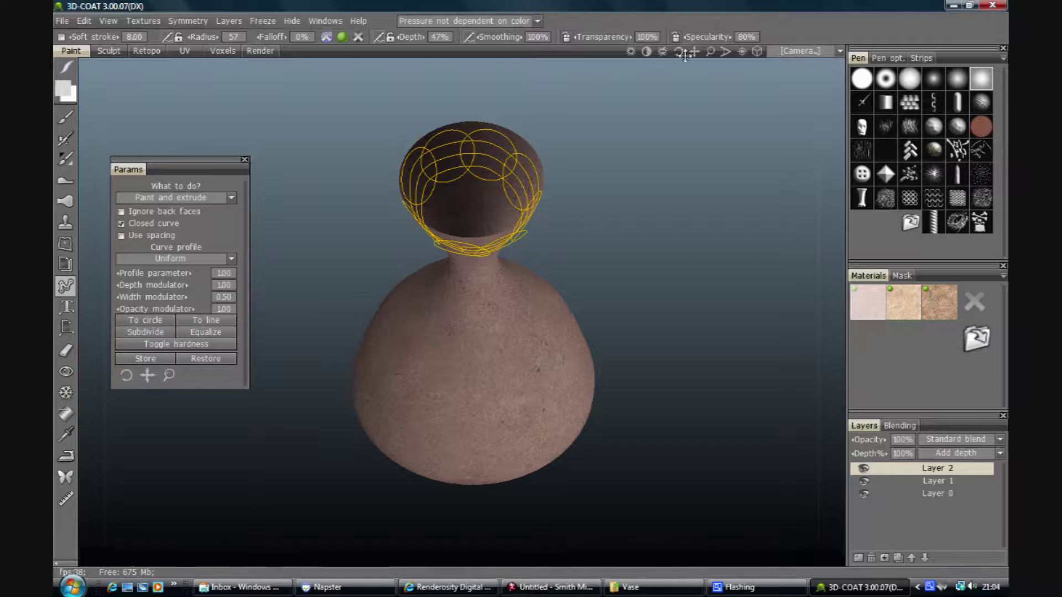
- Add more points to the closed curve all around the vase rim
drag(679, 53, 659, 55)
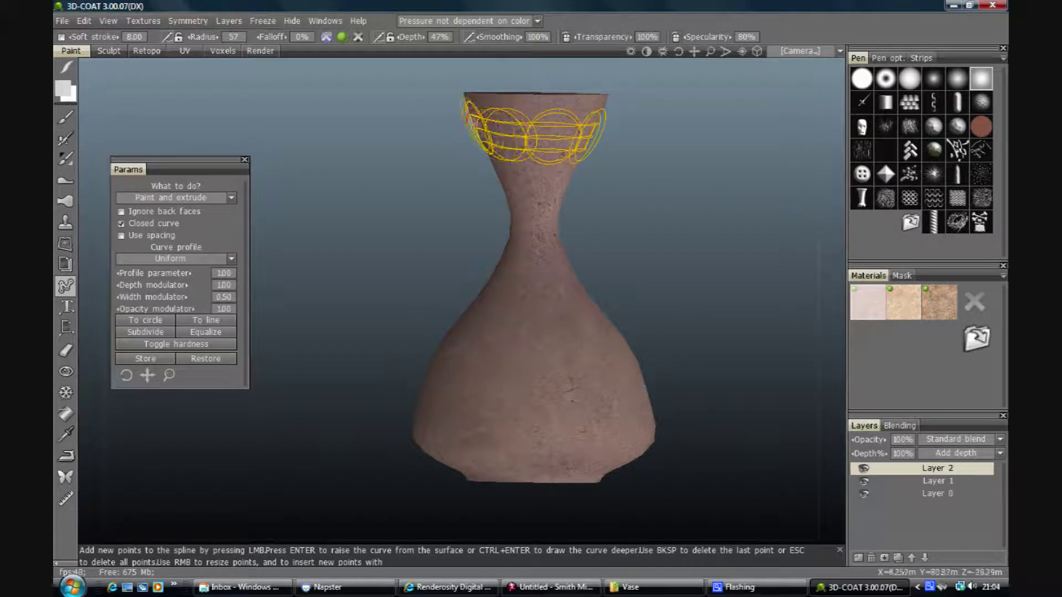
click(464, 99)
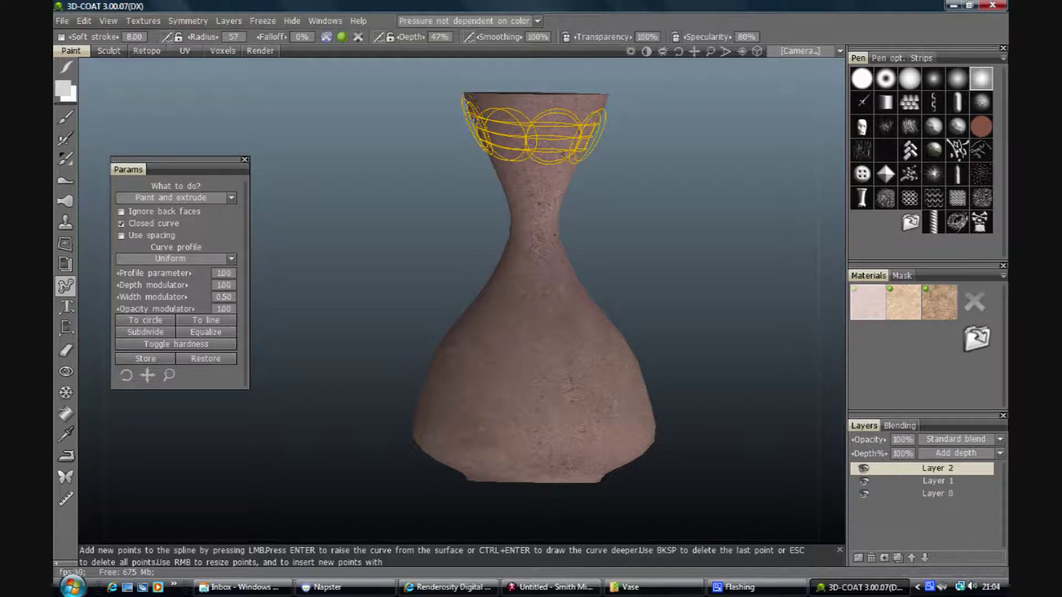
alt+drag(465, 98, 473, 131)
alt+drag(690, 73, 666, 190)
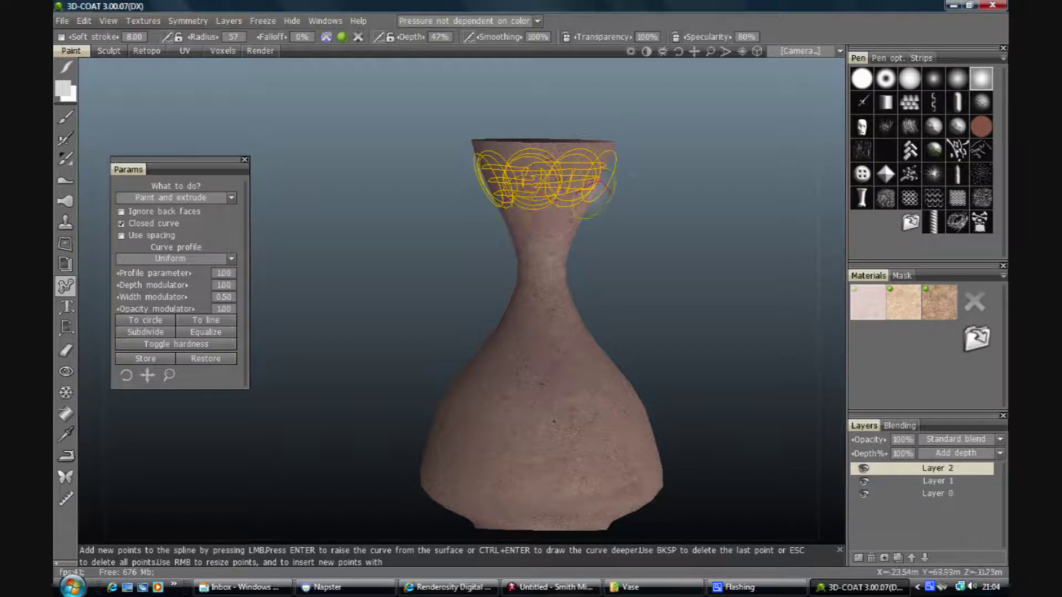
drag(678, 50, 679, 55)
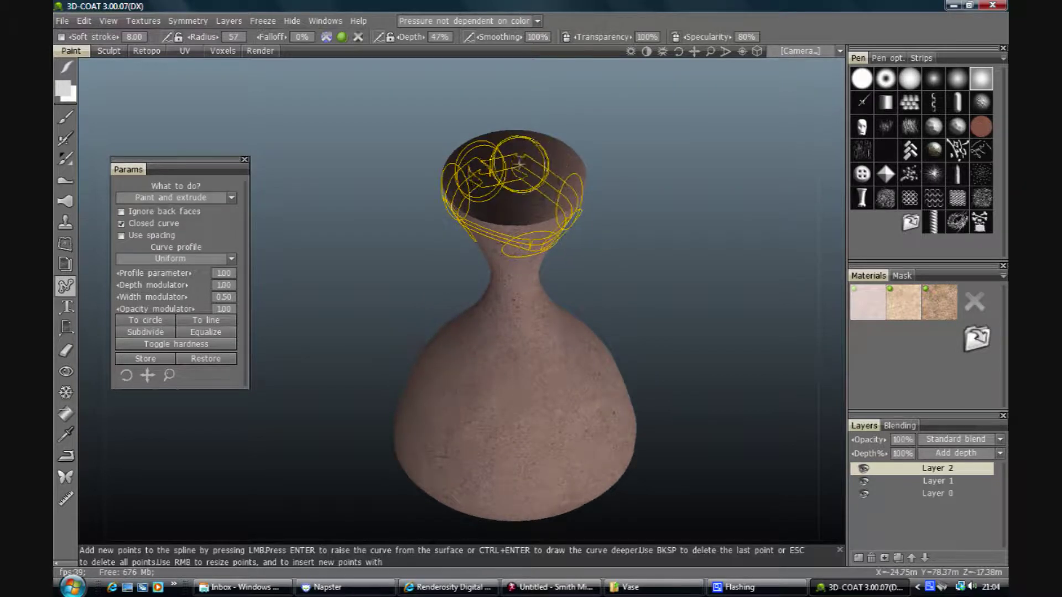
click(534, 160)
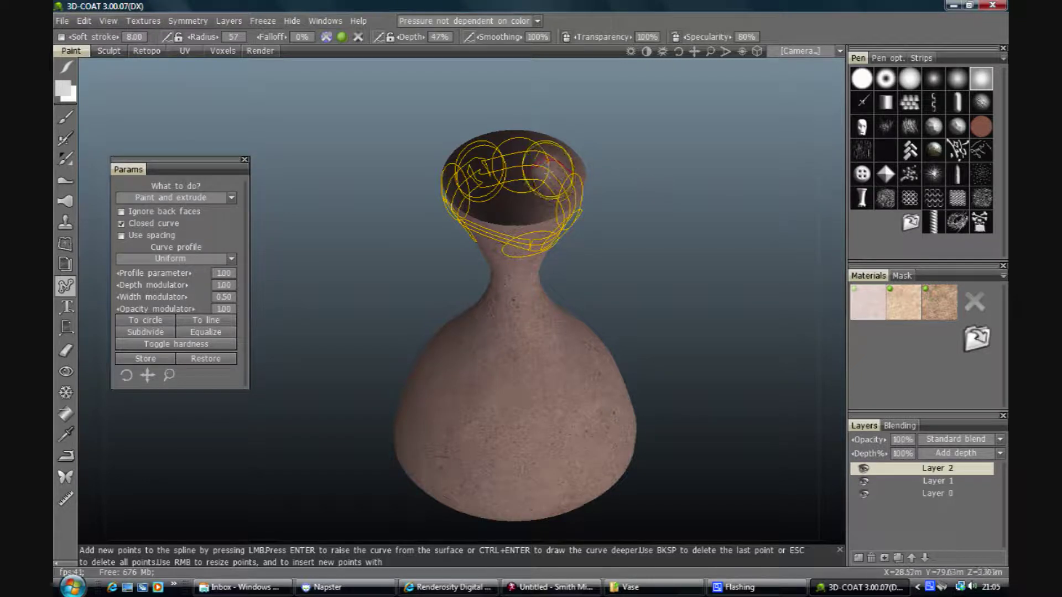
click(552, 171)
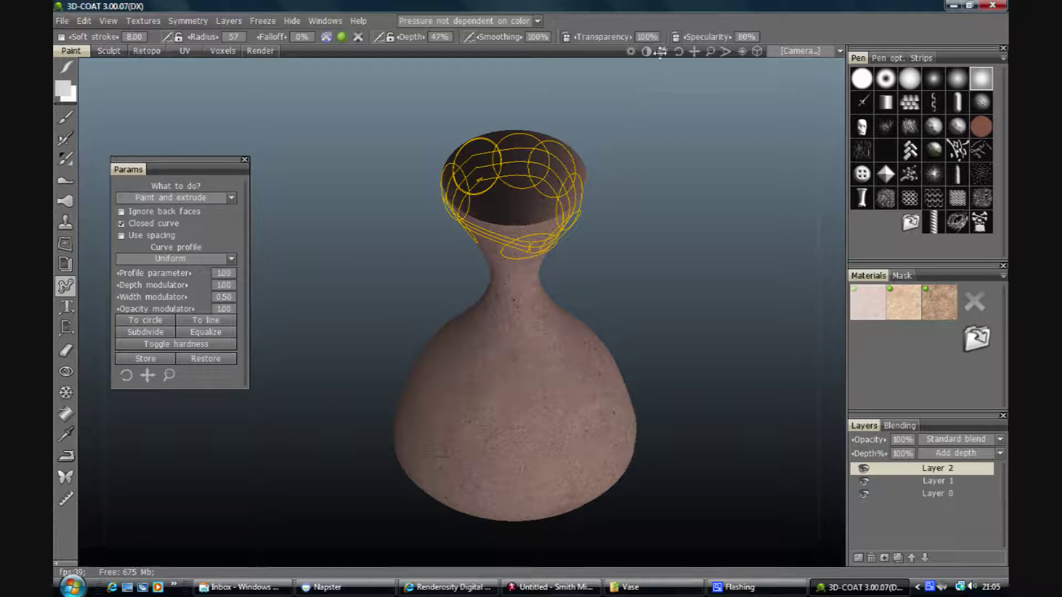
drag(679, 50, 620, 304)
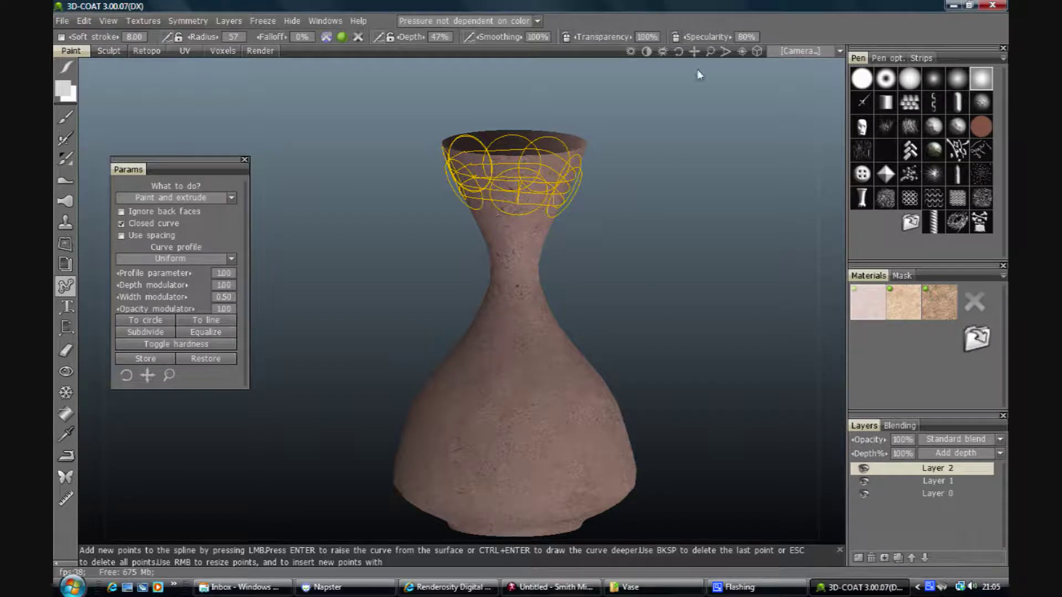
drag(679, 51, 686, 53)
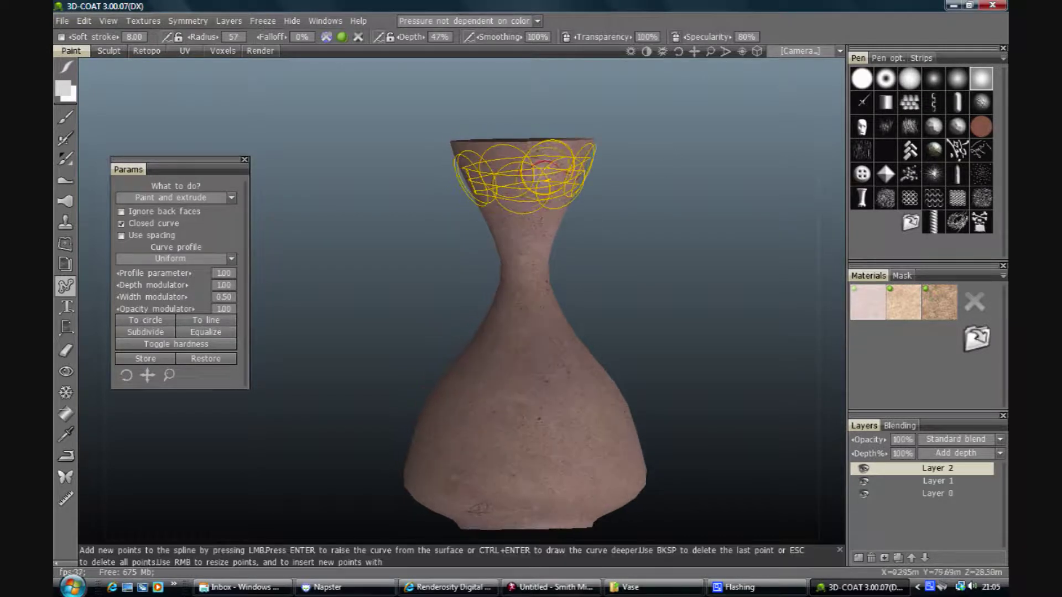
click(548, 166)
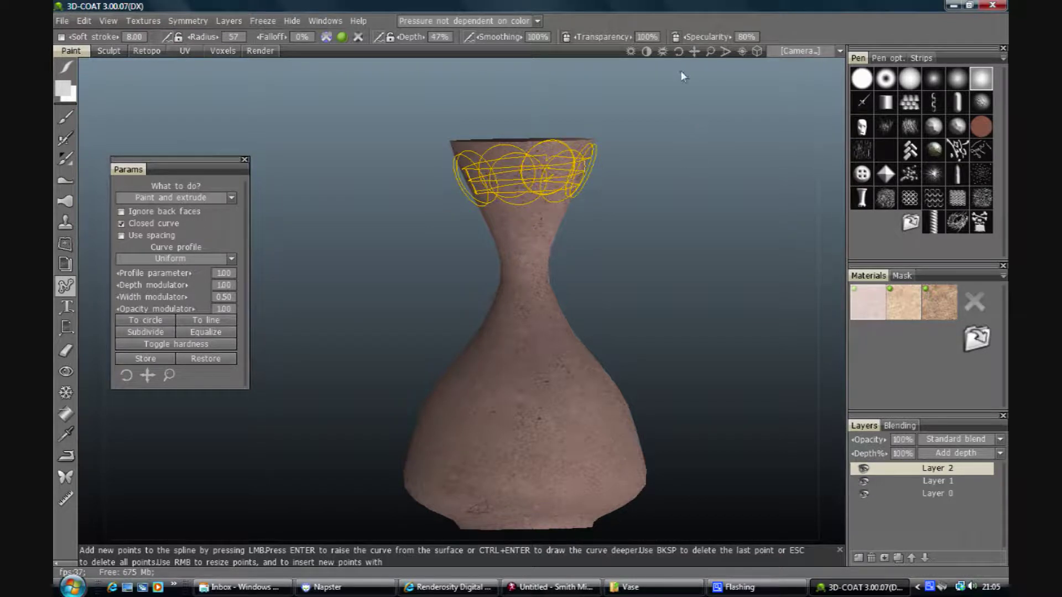
drag(678, 51, 676, 63)
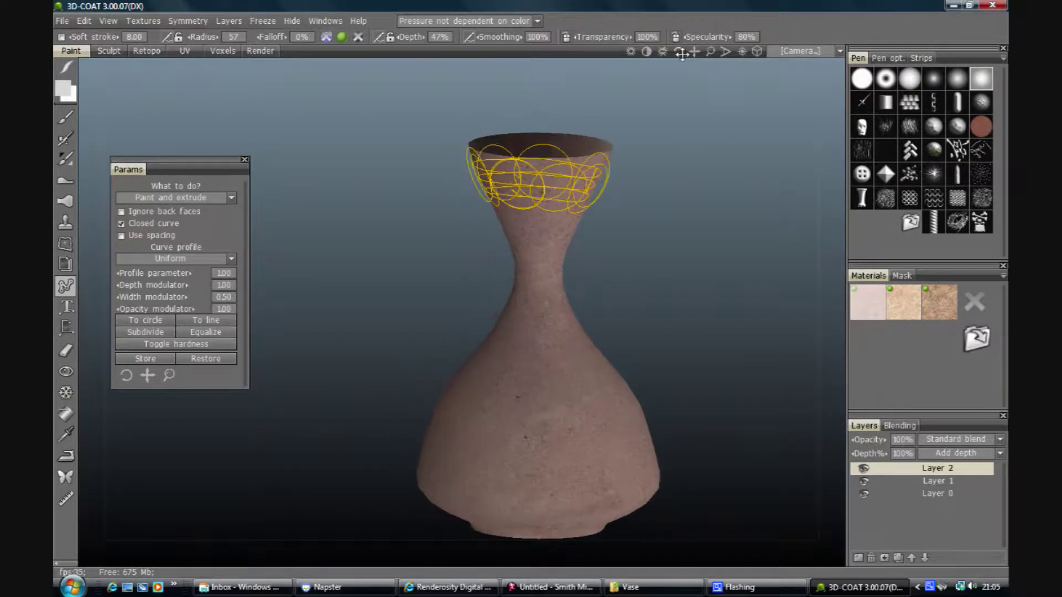
- Set the paint colour to dark blue
click(66, 91)
drag(566, 190, 576, 156)
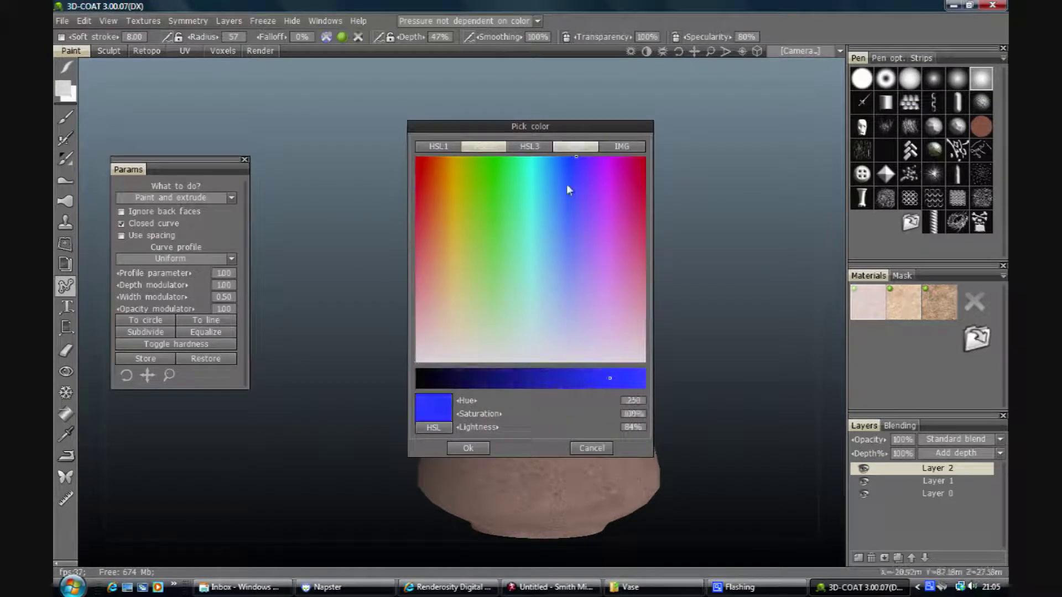
drag(504, 376, 486, 378)
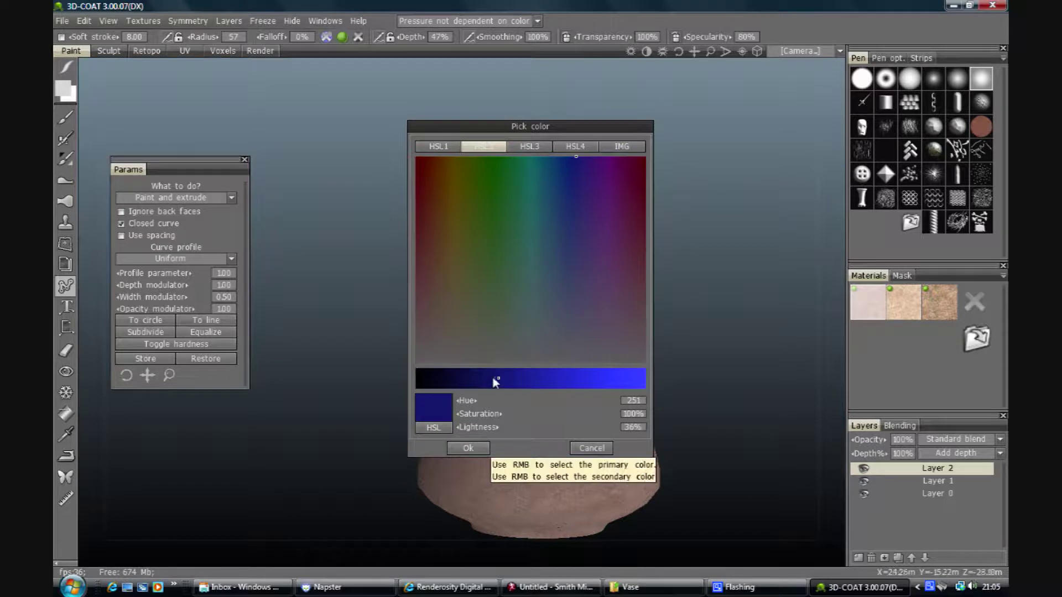
click(471, 447)
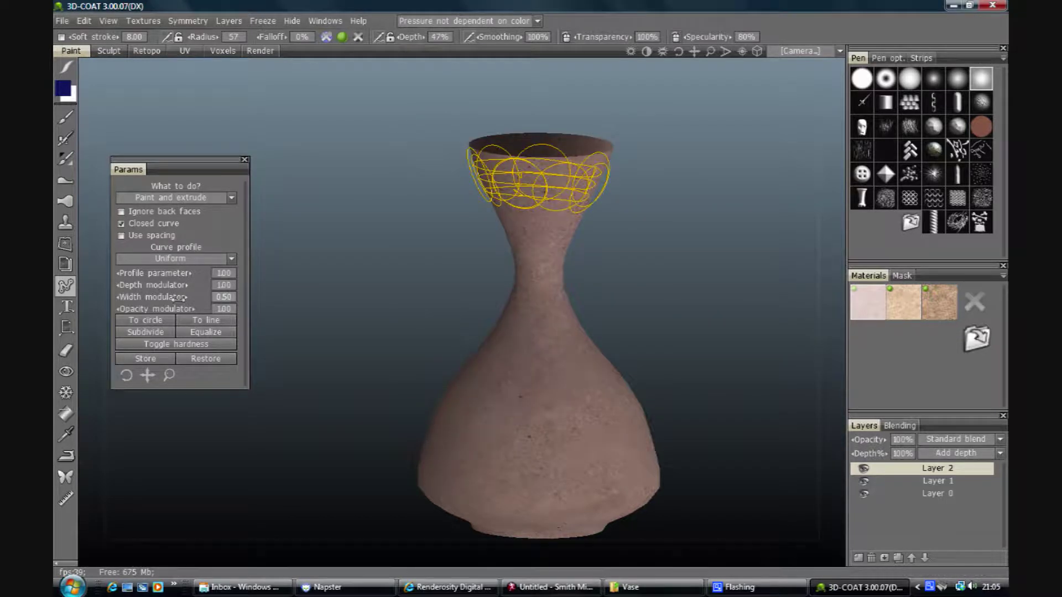
- Set the curve's width modulator to 100
click(222, 298)
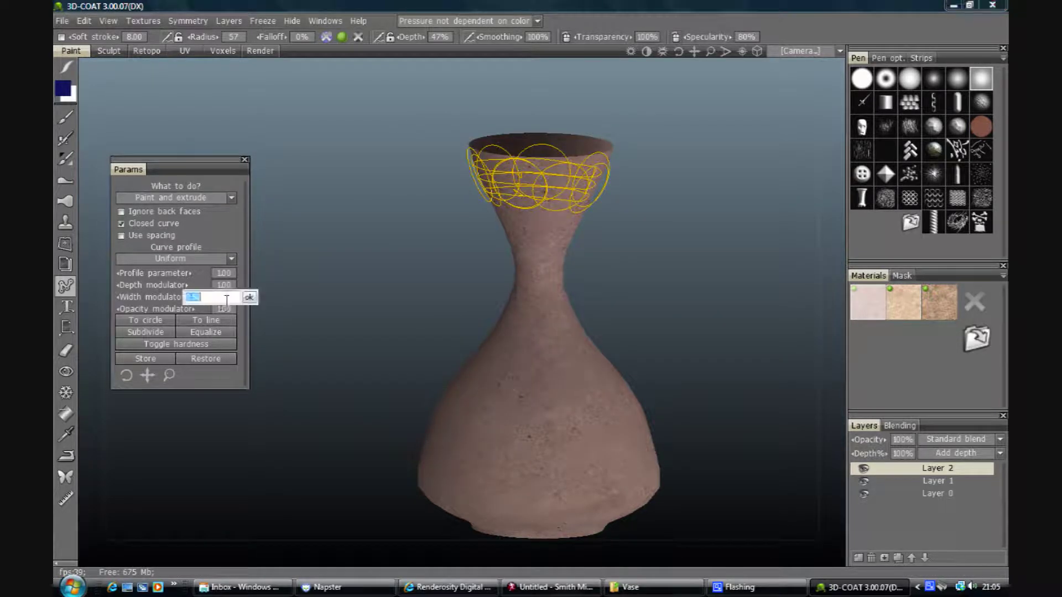
text(150)
key(Return)
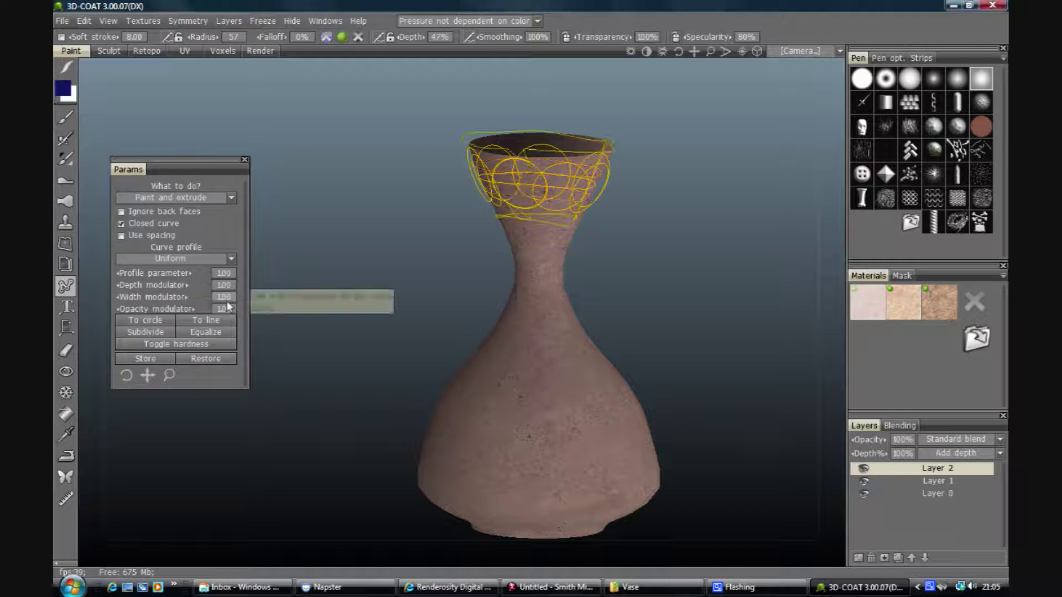
click(224, 299)
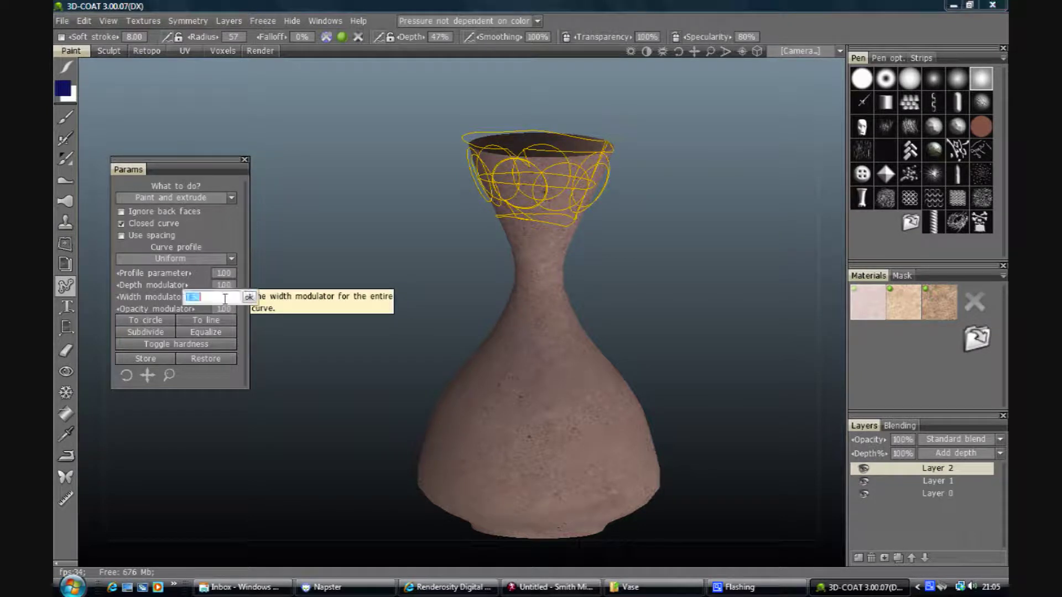
text(100)
key(Return)
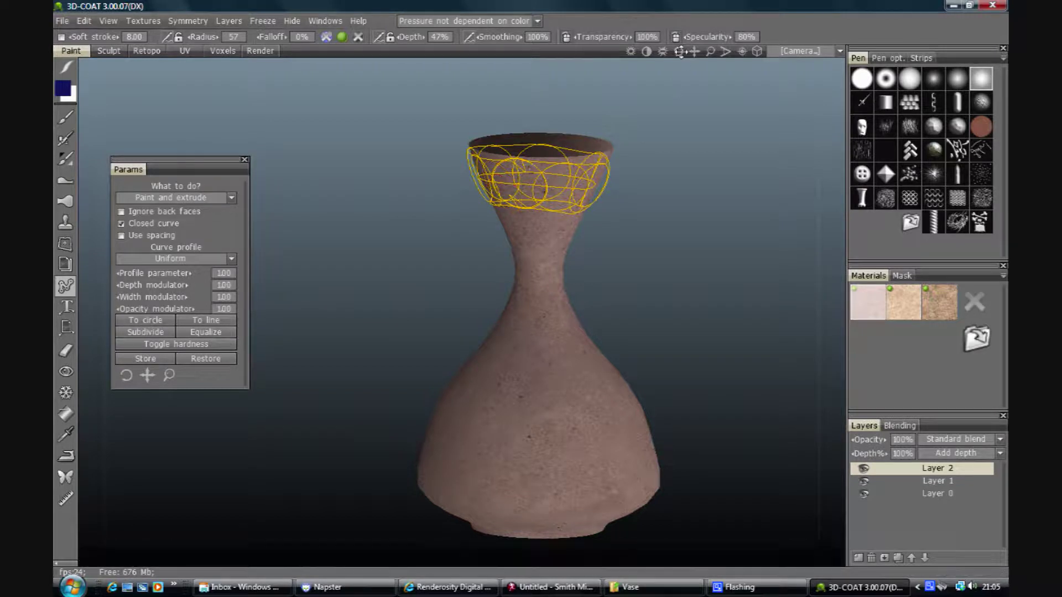
- Switch to orthographic projection and zoom in on the vase neck and rim
drag(679, 50, 679, 51)
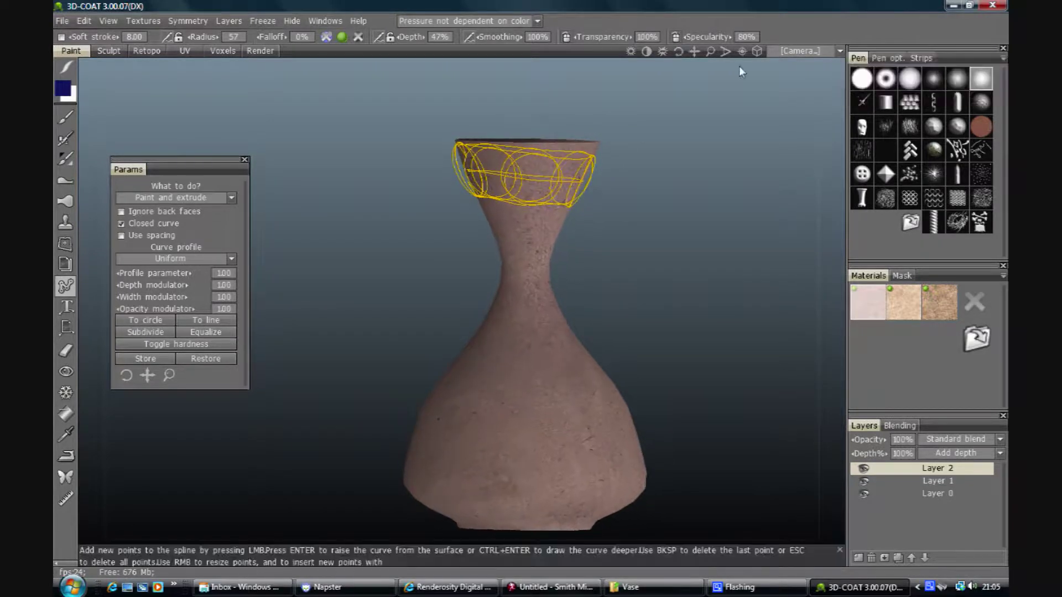
click(800, 54)
click(732, 109)
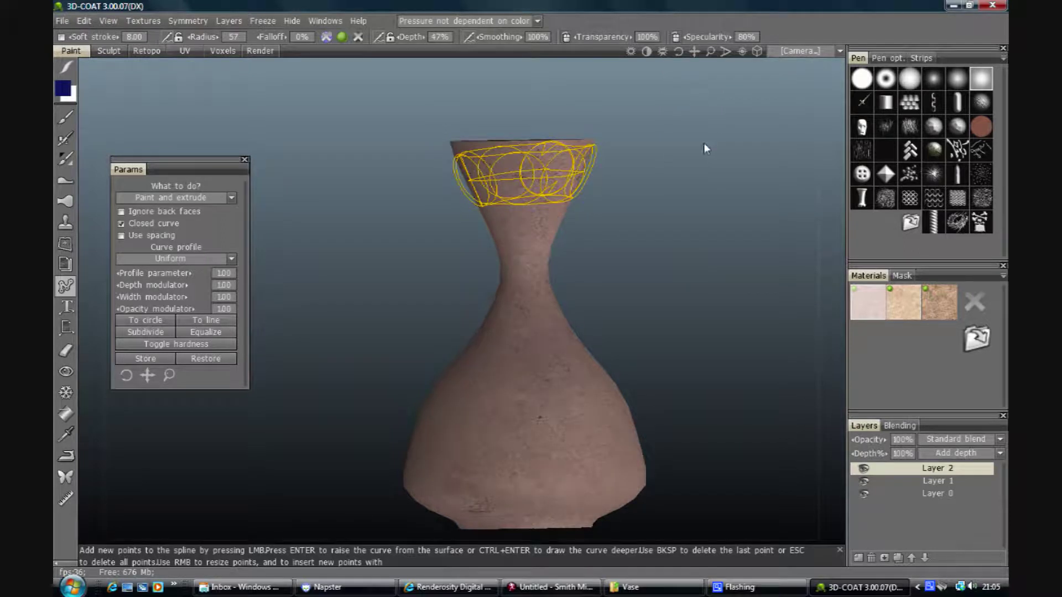
click(756, 50)
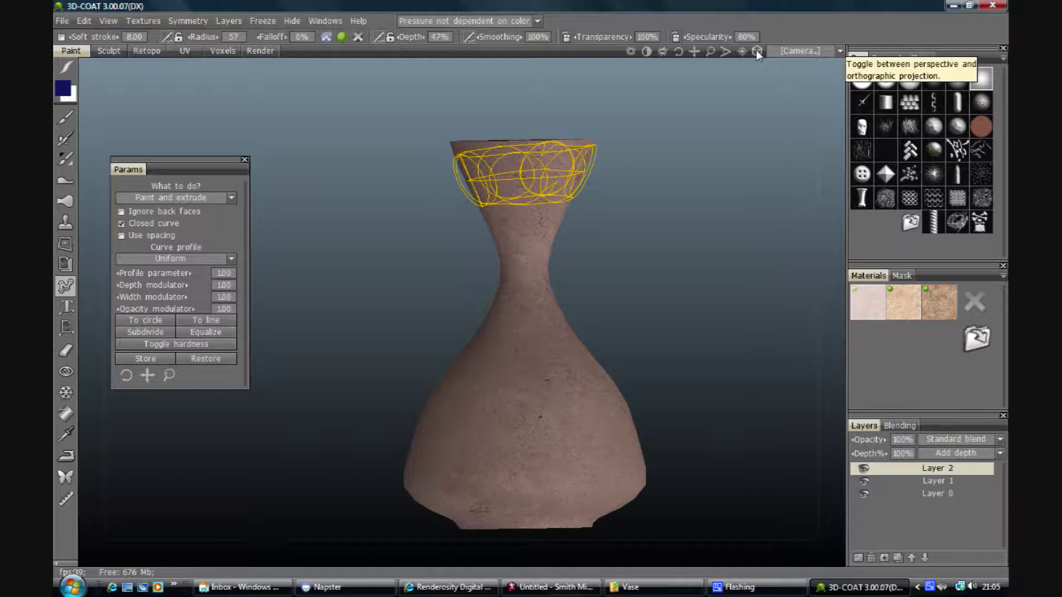
drag(699, 136, 723, 84)
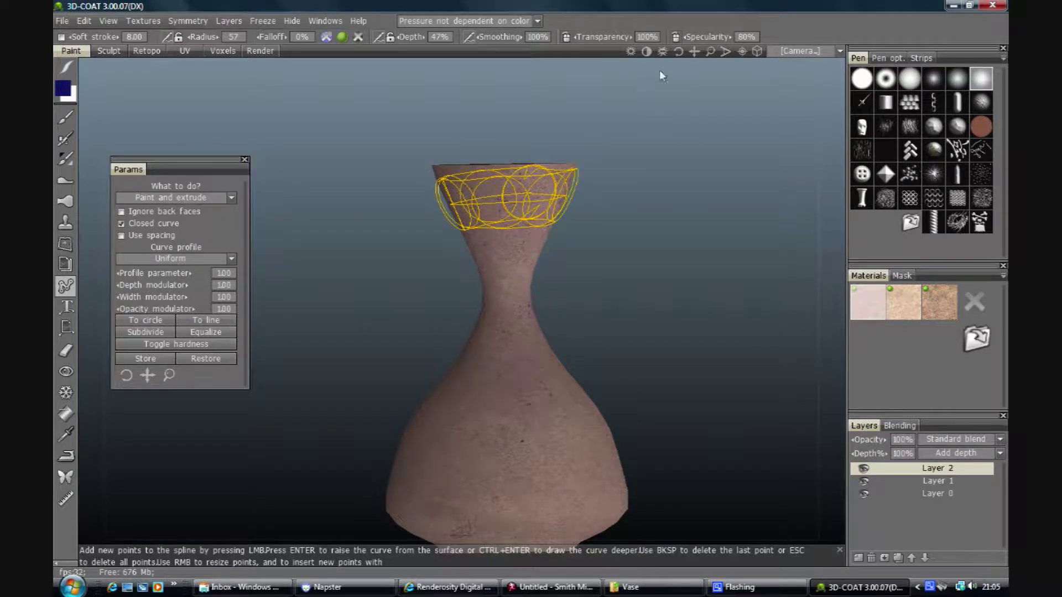
drag(711, 50, 666, 149)
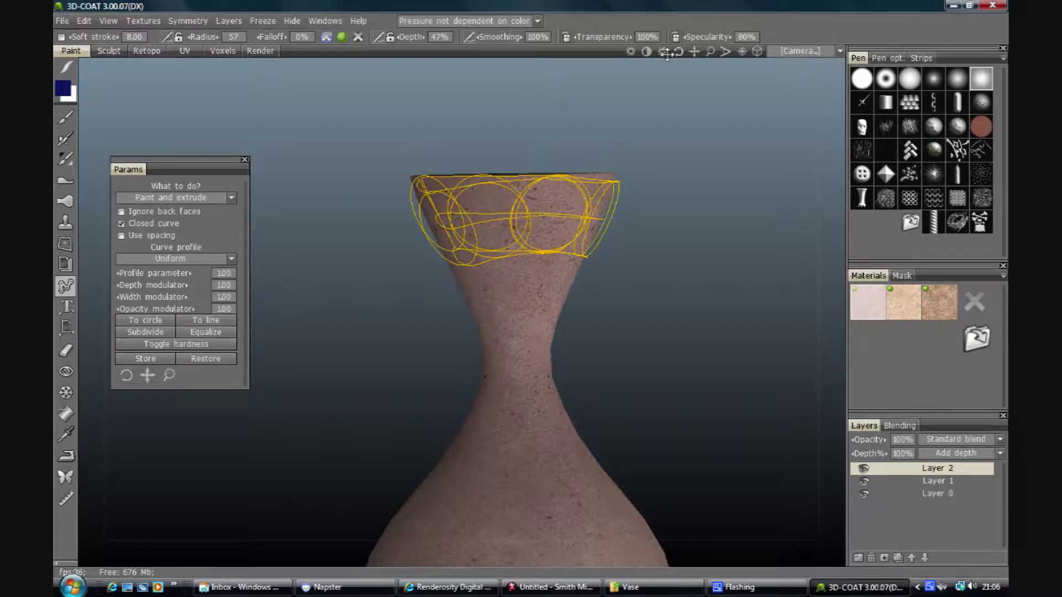
- Resize the rim curve's rings and equalize their spacing
drag(672, 52, 682, 54)
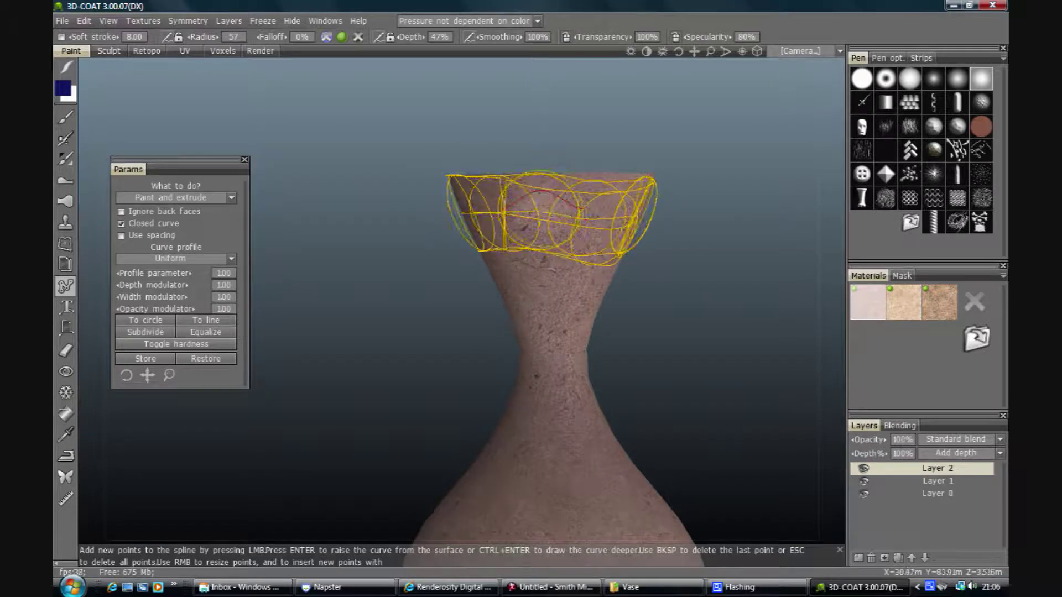
drag(681, 53, 594, 186)
right_drag(594, 187, 602, 213)
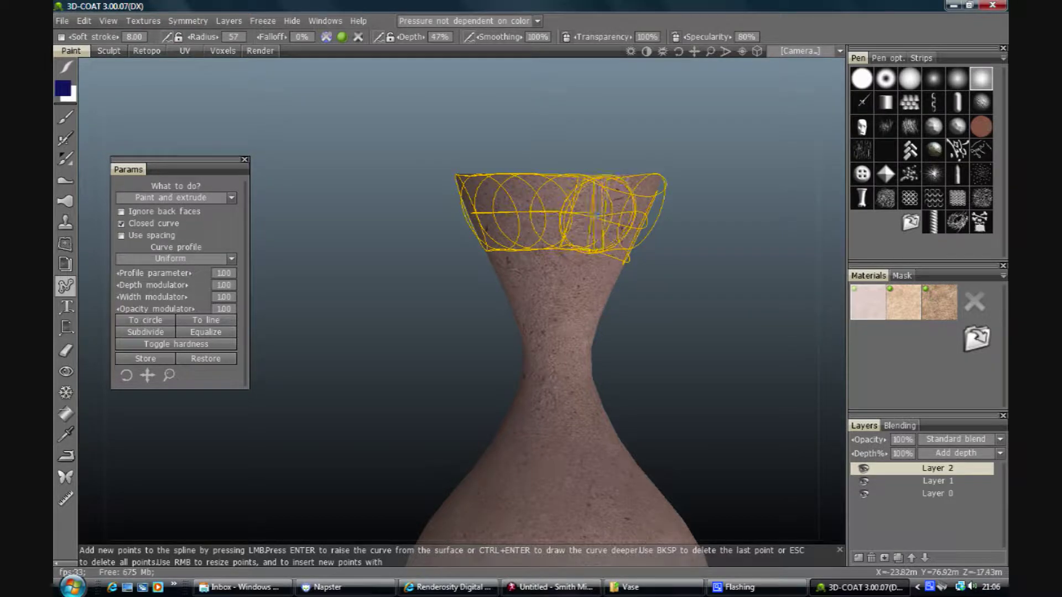
right_drag(603, 212, 606, 217)
drag(705, 125, 620, 243)
right_drag(620, 243, 573, 229)
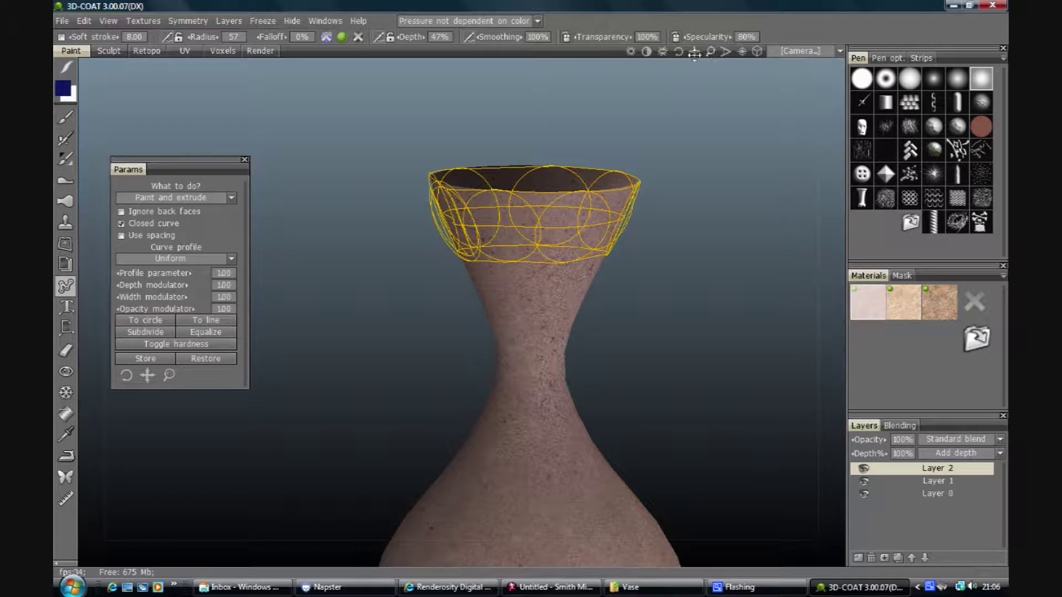
drag(678, 51, 630, 53)
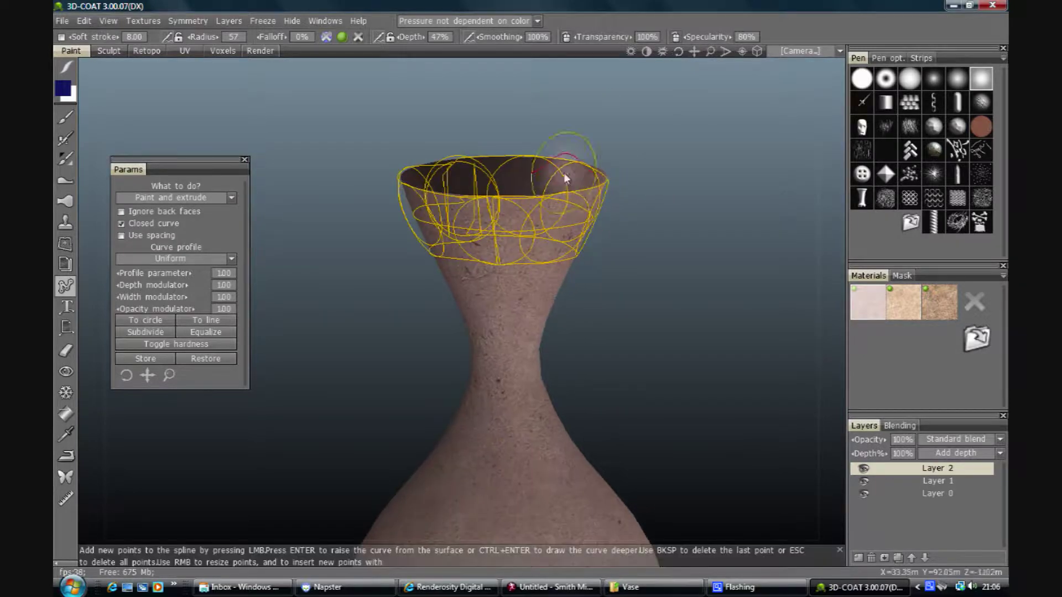
click(192, 334)
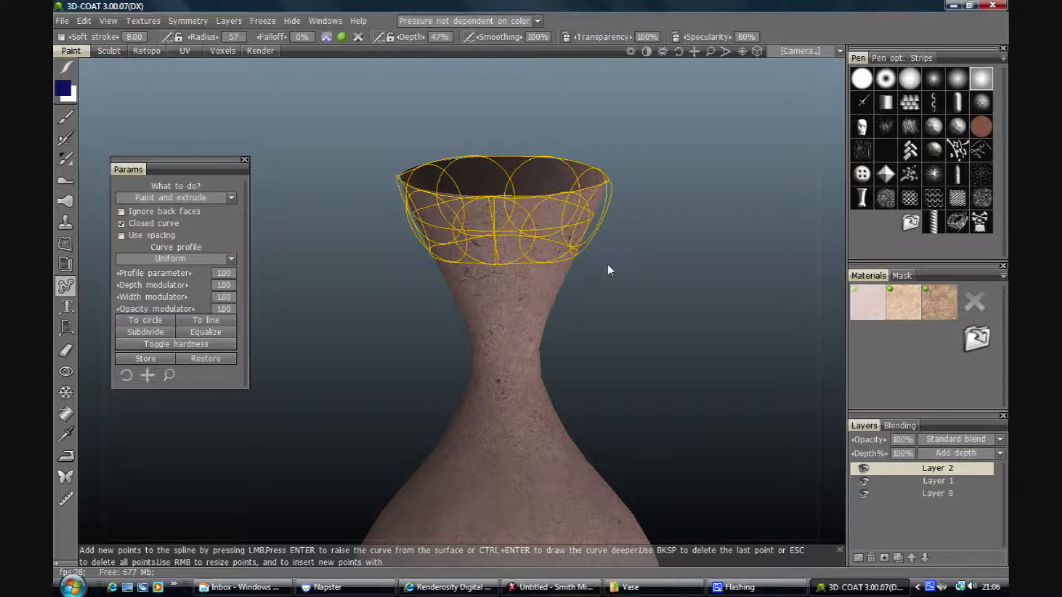
- Remove the stray neck ring and fill the rim curve's interior with dark blue
right_click(934, 588)
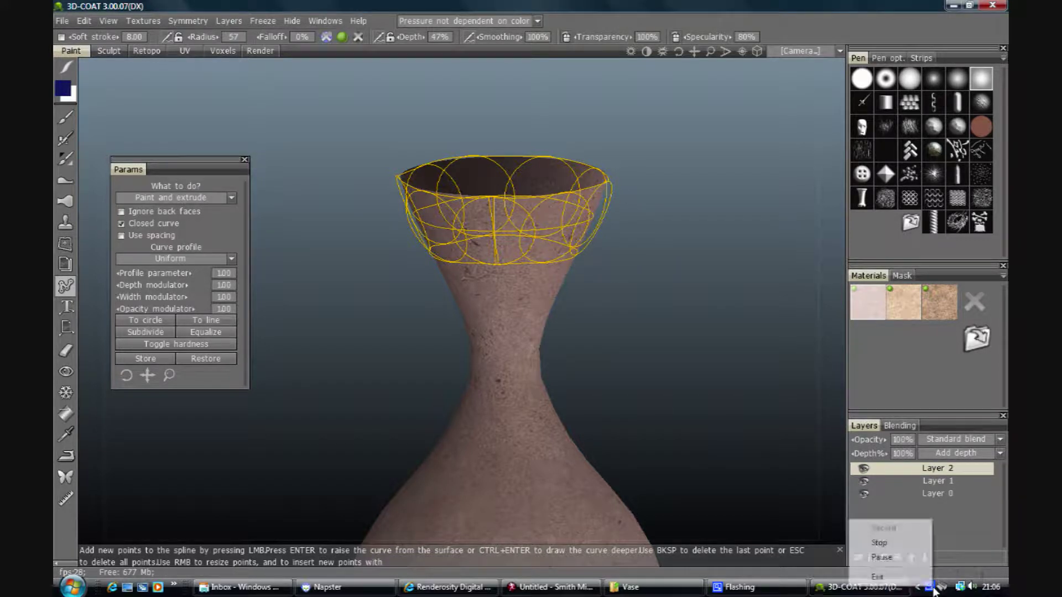
click(905, 560)
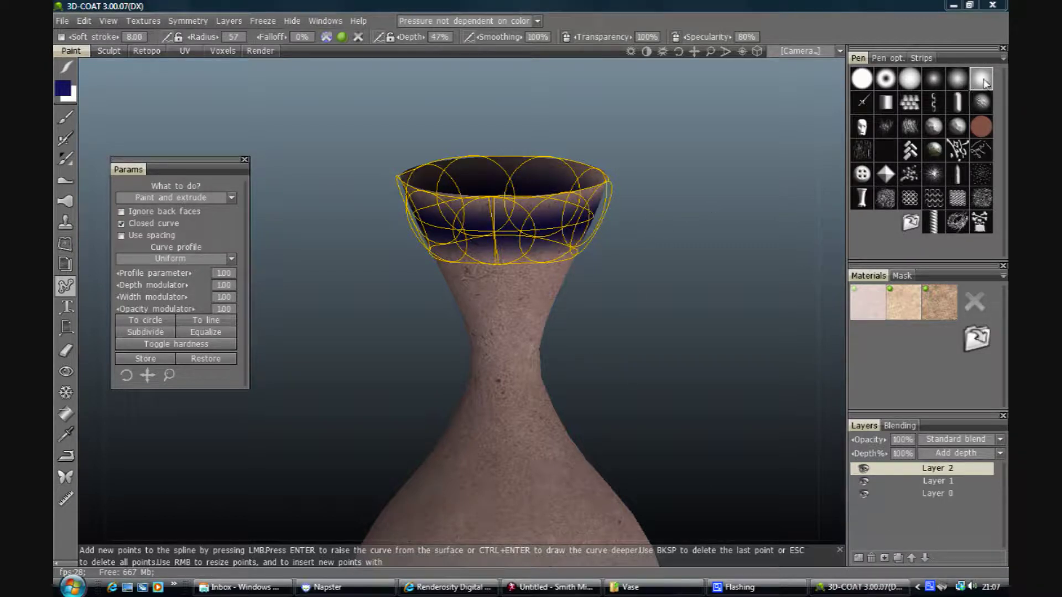
click(865, 80)
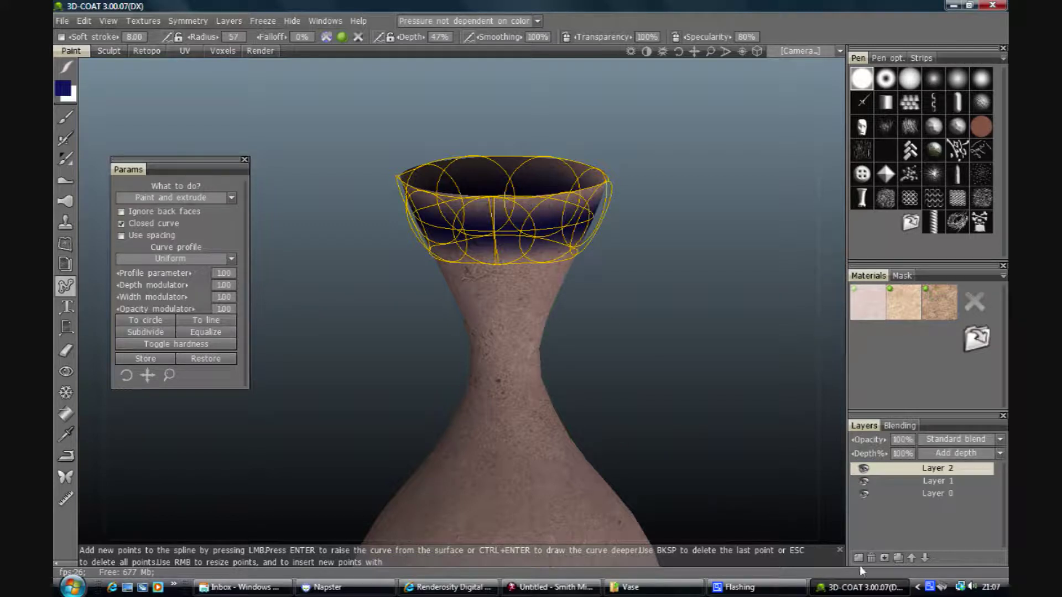
right_click(932, 586)
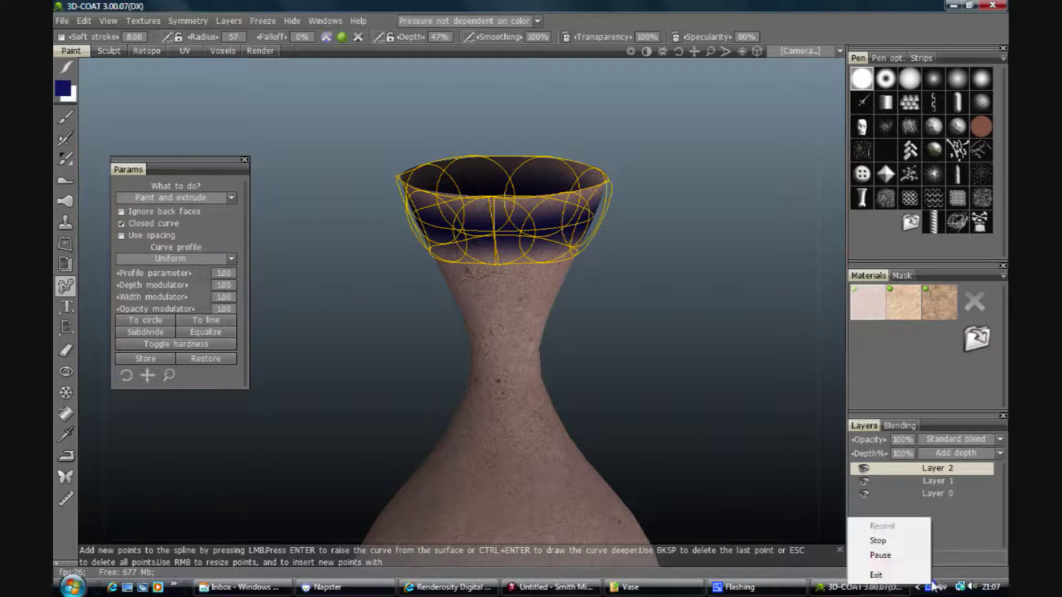
click(912, 557)
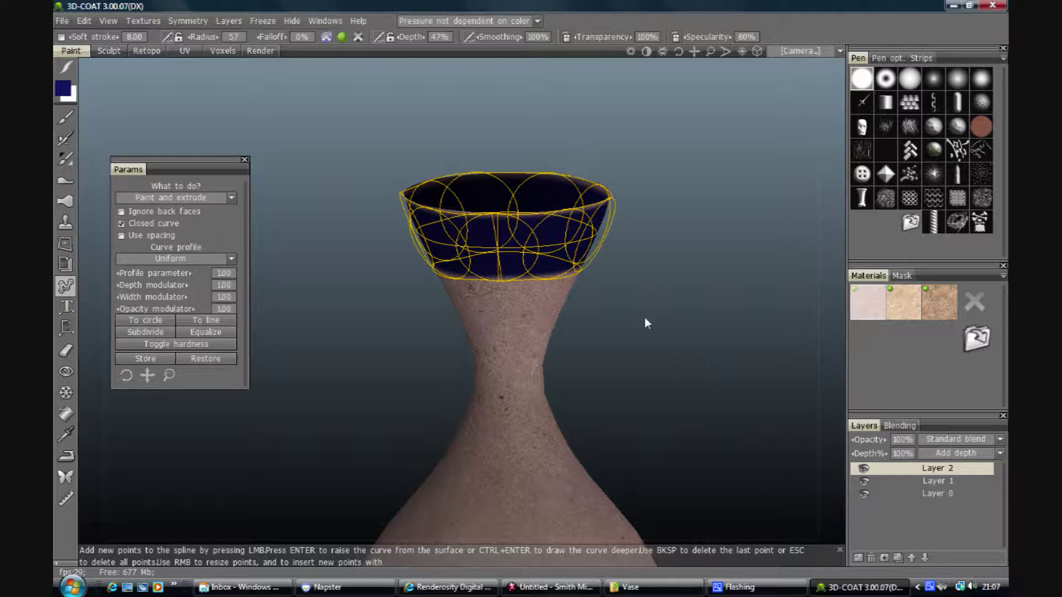
middle_drag(640, 302, 663, 331)
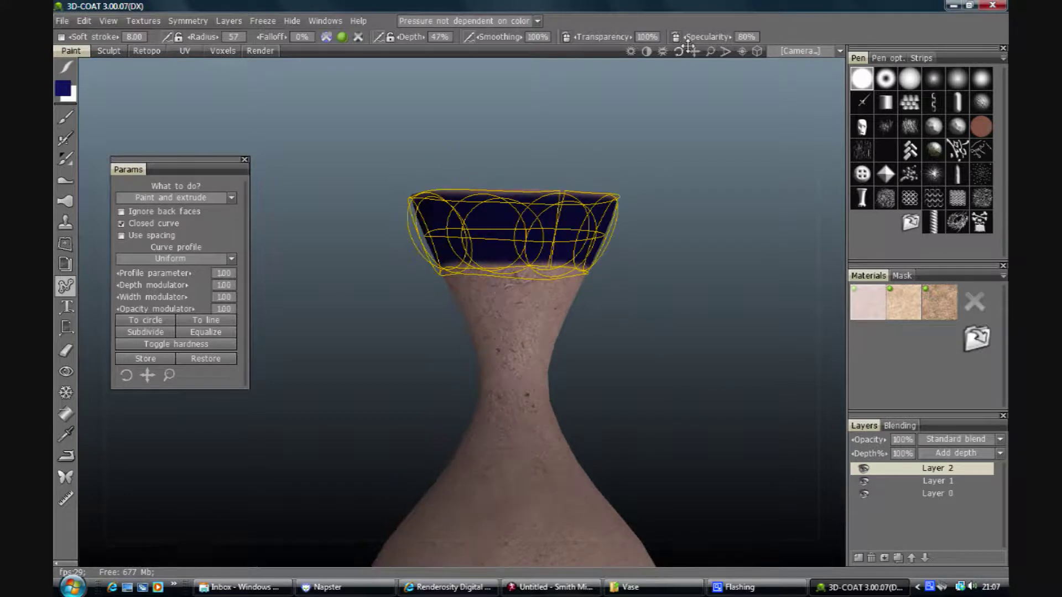
- Set the rim curve's width modulator to 0.5
mouse_move(679, 51)
mouse_down()
mouse_move(728, 58)
mouse_move(662, 52)
mouse_up()
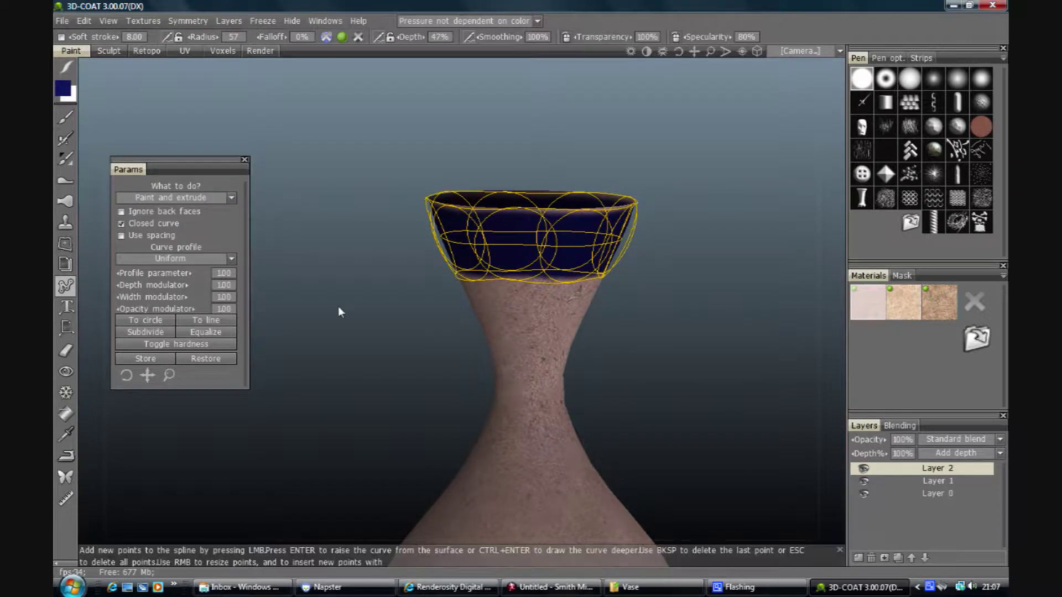
click(229, 298)
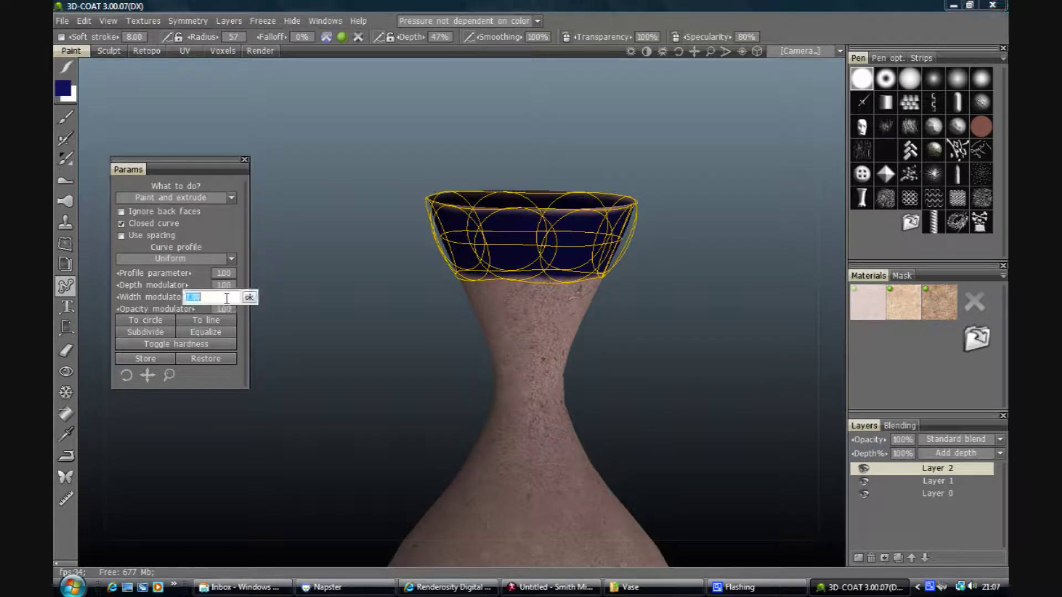
key(Return)
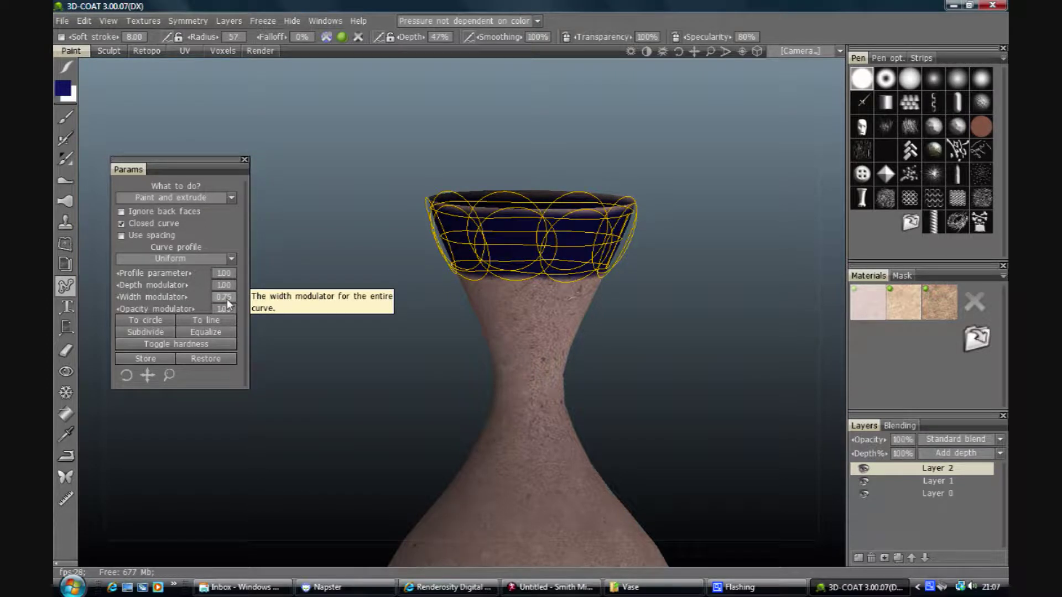
click(226, 299)
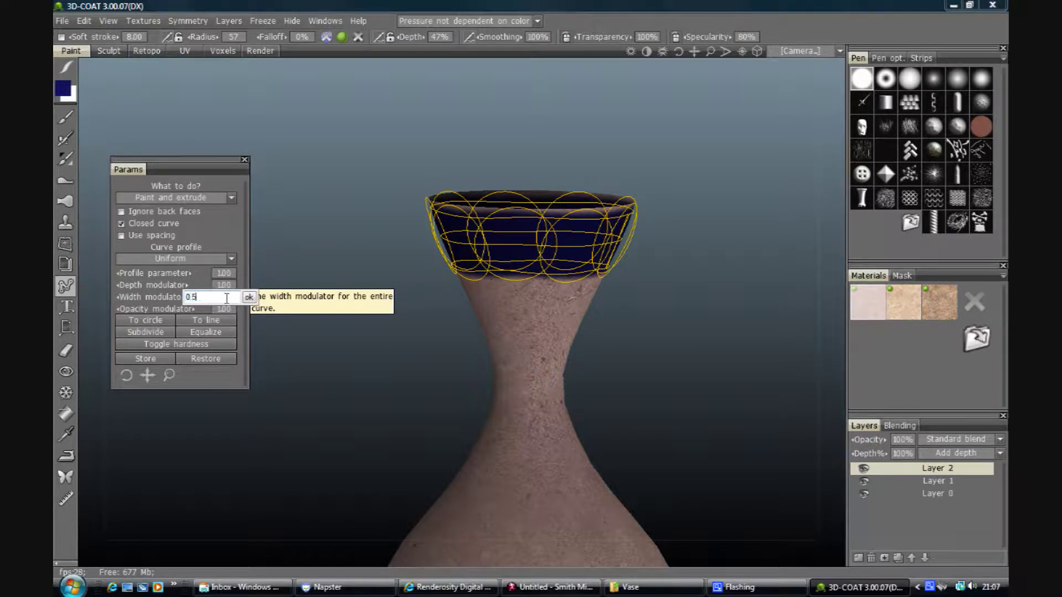
text(.5)
key(Return)
- Change the paint colour to a light orange
click(64, 91)
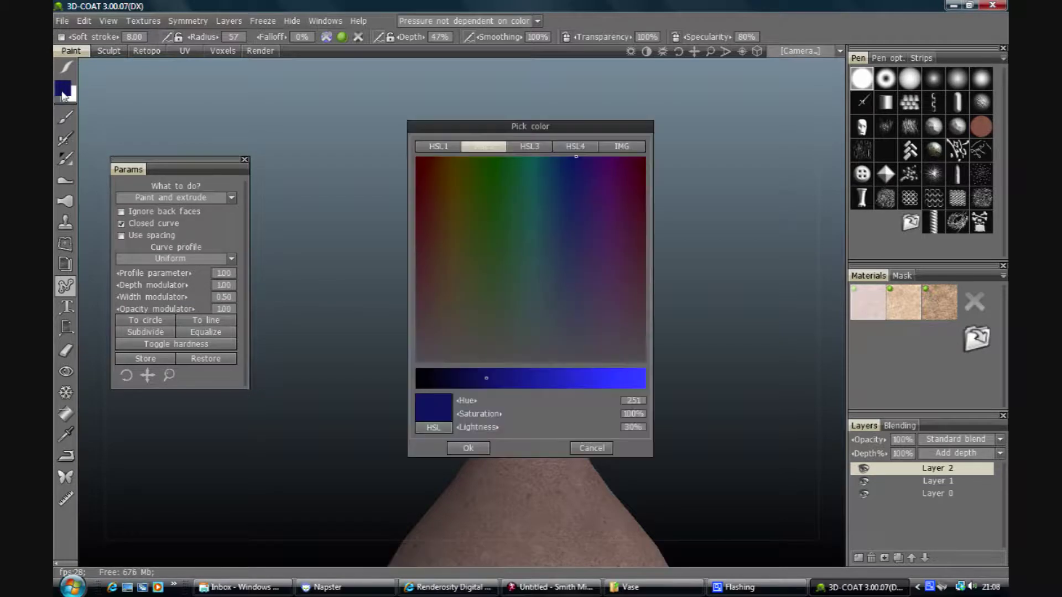
click(462, 181)
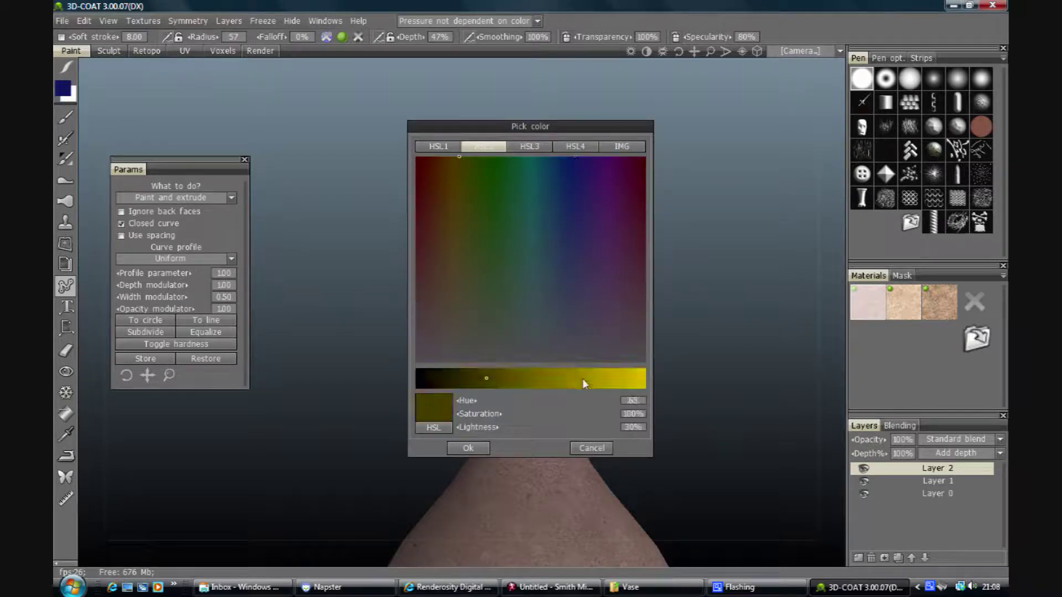
drag(578, 379, 641, 379)
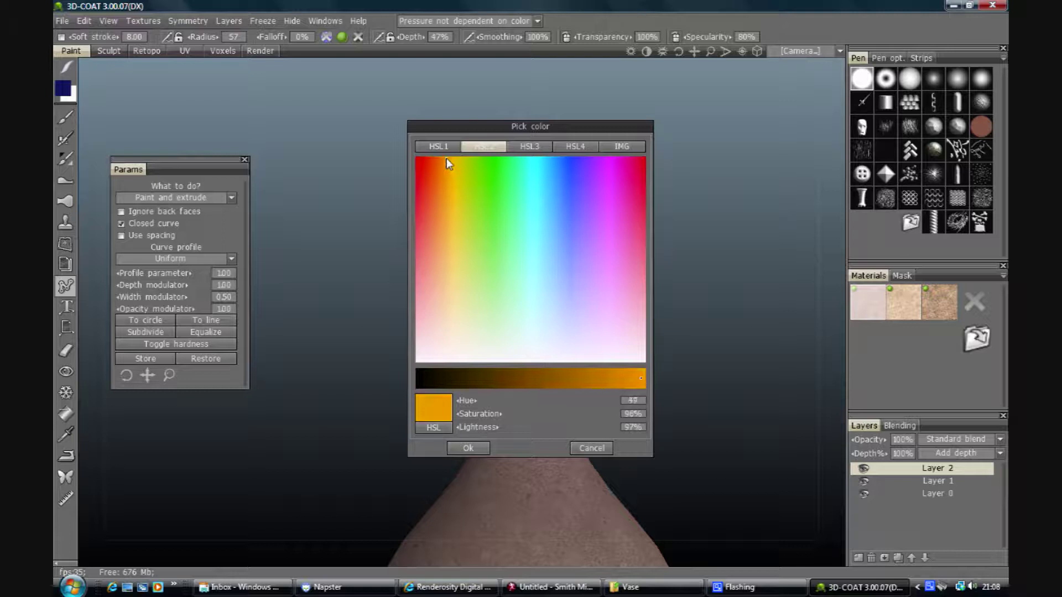
drag(454, 171, 440, 153)
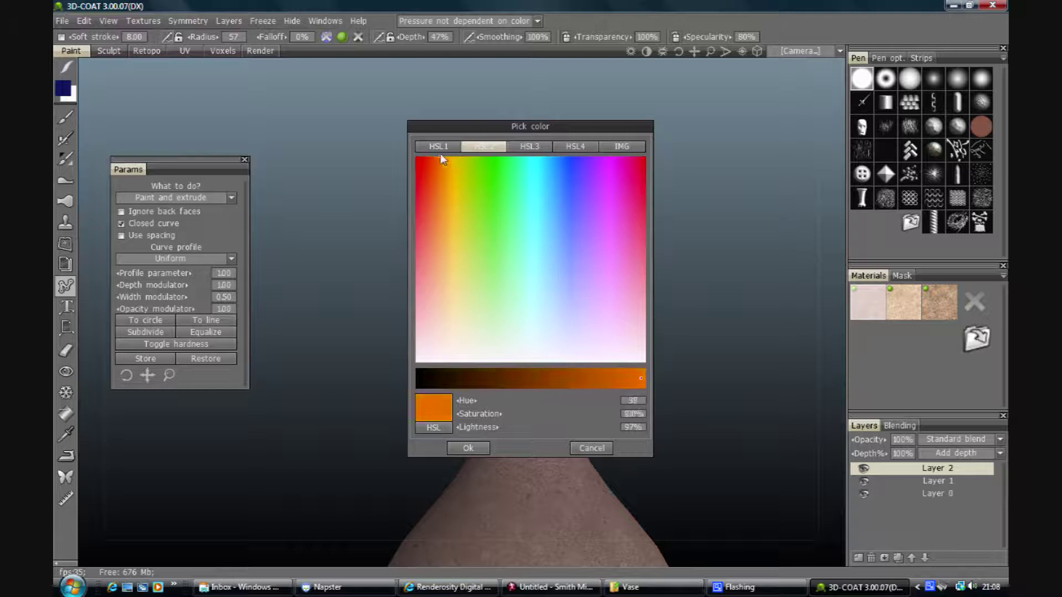
click(469, 447)
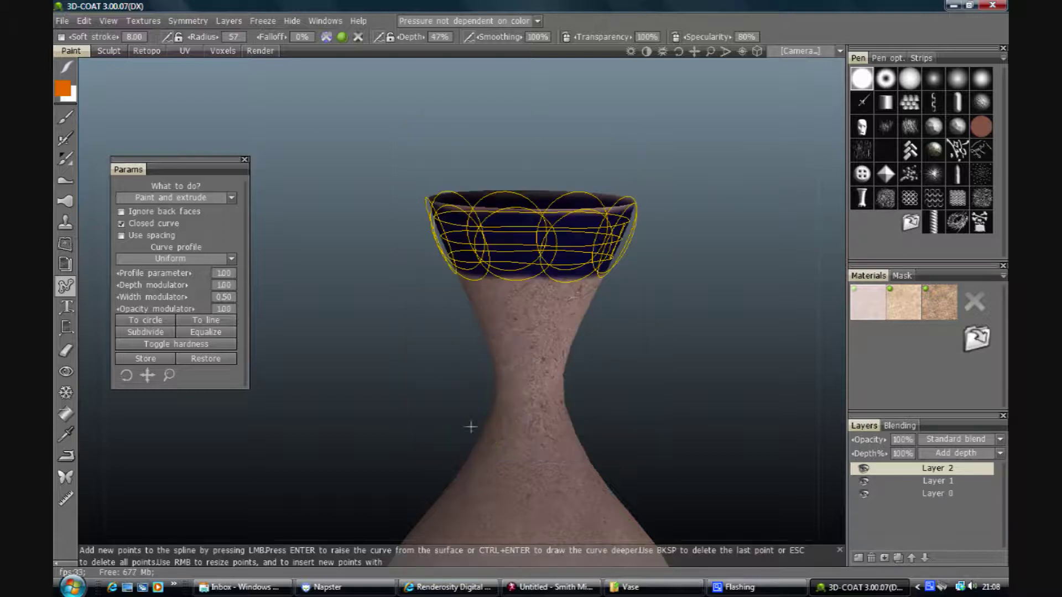
- Enable specularity and 100% depth, then apply the orange band along the rim curve
right_click(361, 36)
click(327, 37)
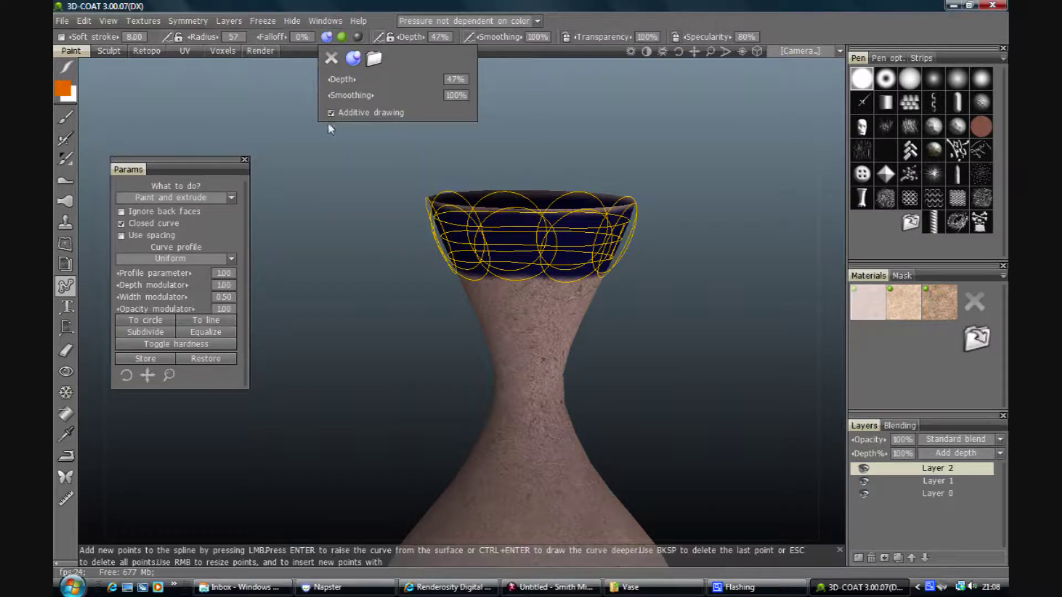
click(439, 37)
text(100)
key(Return)
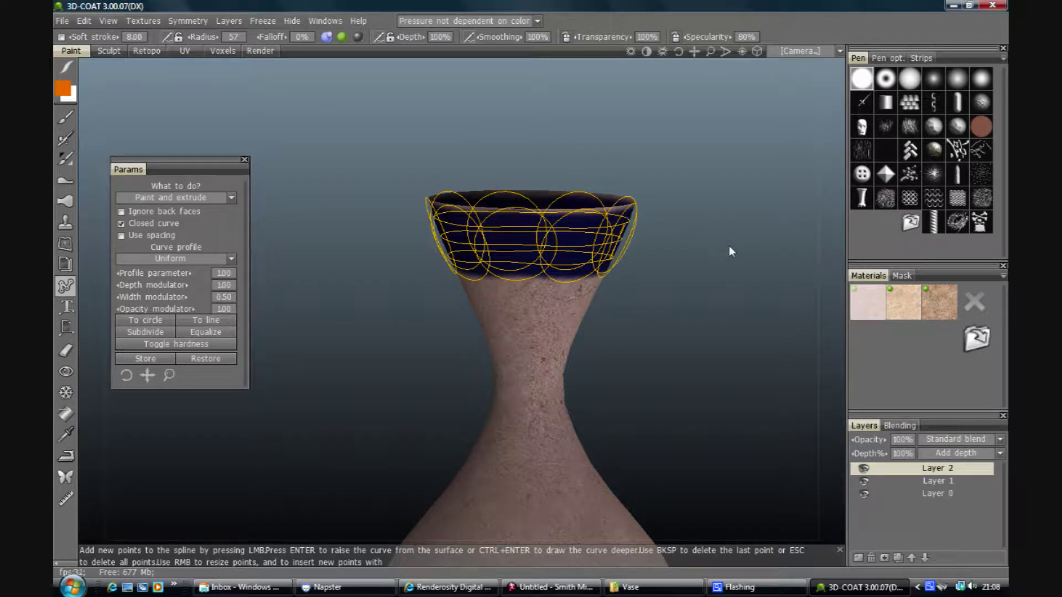
right_click(882, 581)
click(887, 528)
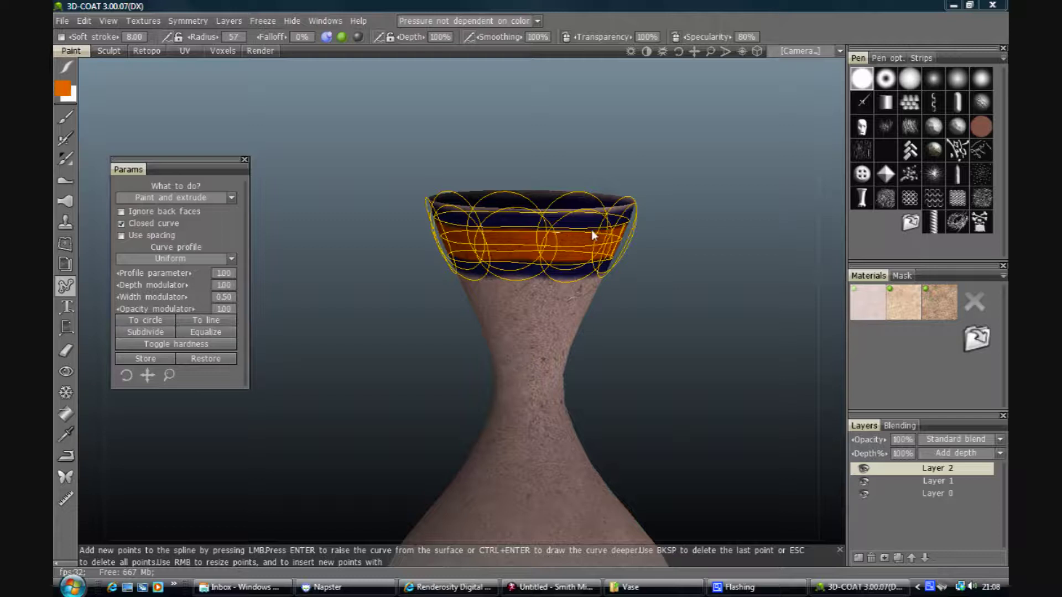
key(Return)
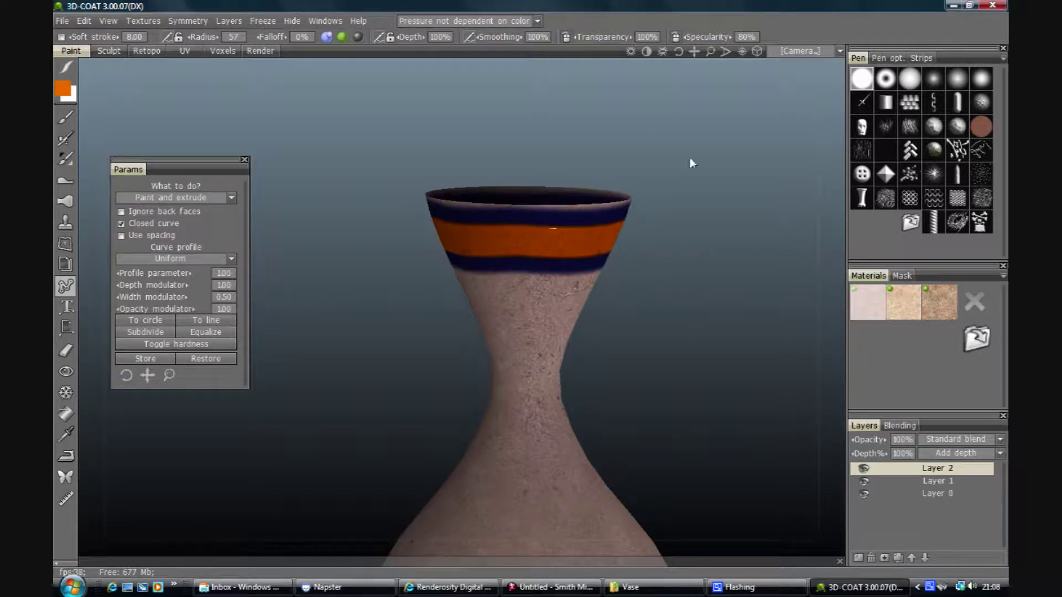
- Sample the dark blue from the rim band and paint a first stroke along the rim with reduced depth
mouse_move(679, 52)
mouse_down()
mouse_move(705, 53)
mouse_move(679, 52)
mouse_up()
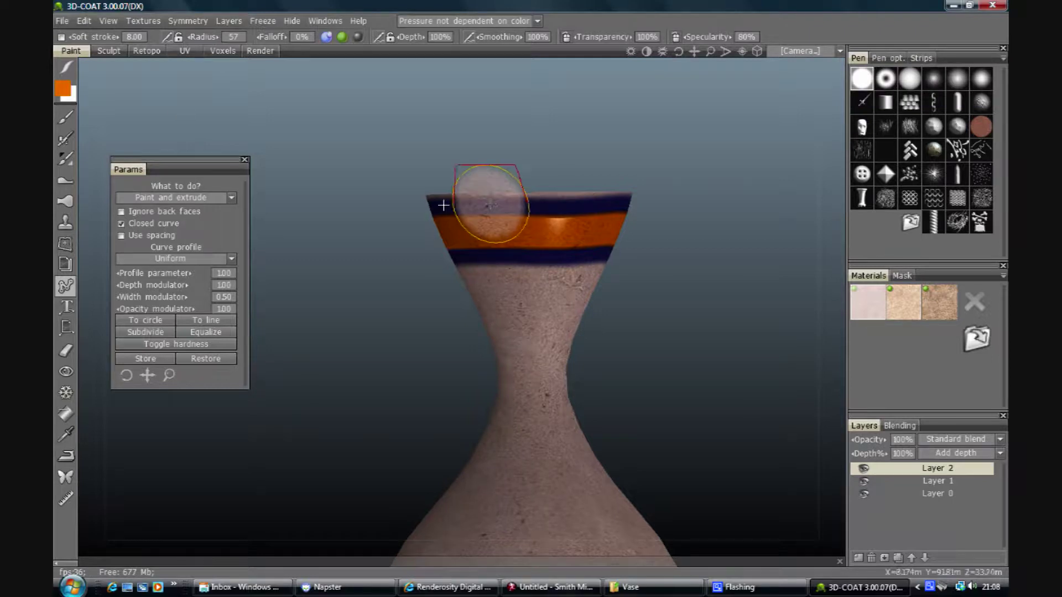
click(66, 435)
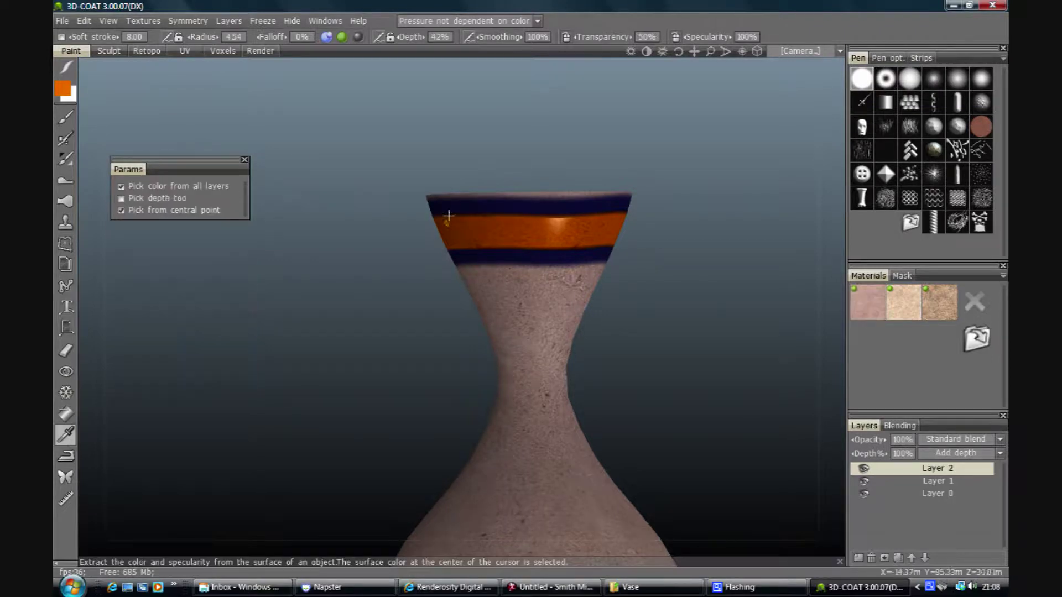
click(467, 201)
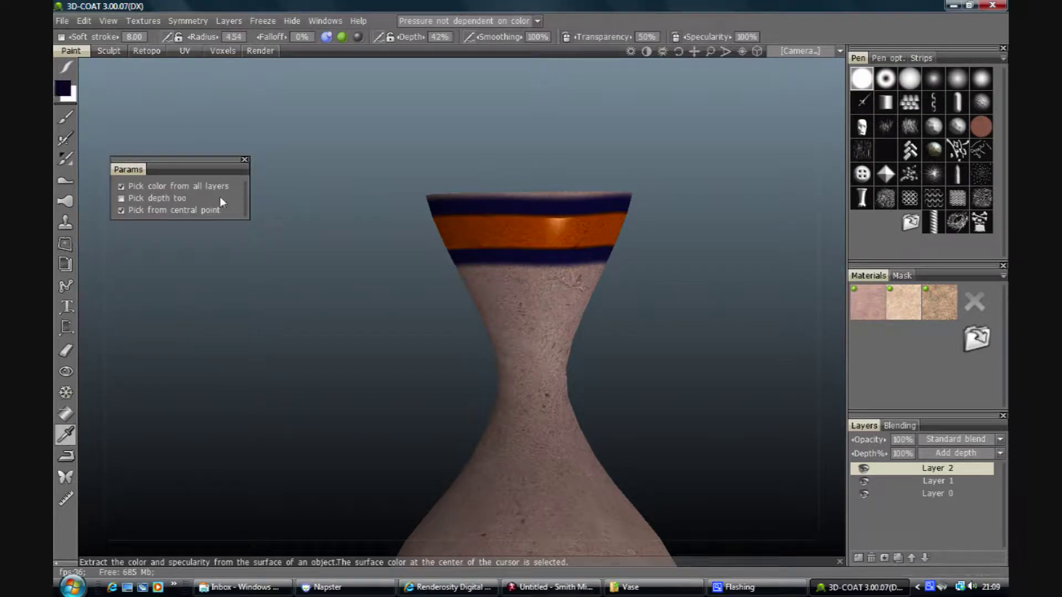
click(67, 116)
right_drag(520, 197, 503, 197)
drag(453, 200, 612, 202)
- Turn off depth and specularity for the stroke and repaint the top rim dark blue
click(327, 37)
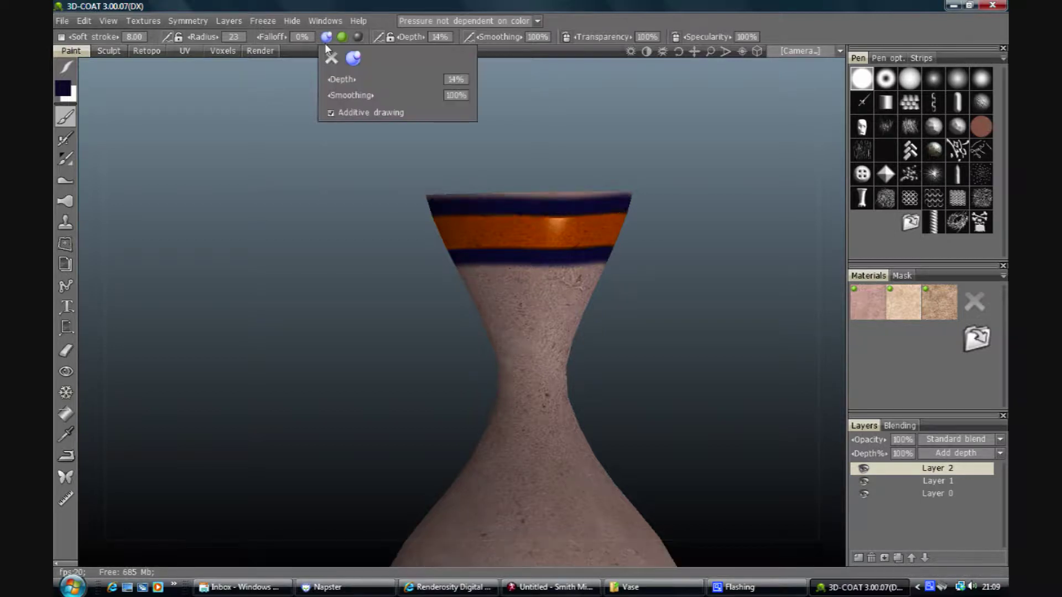
click(331, 57)
click(357, 37)
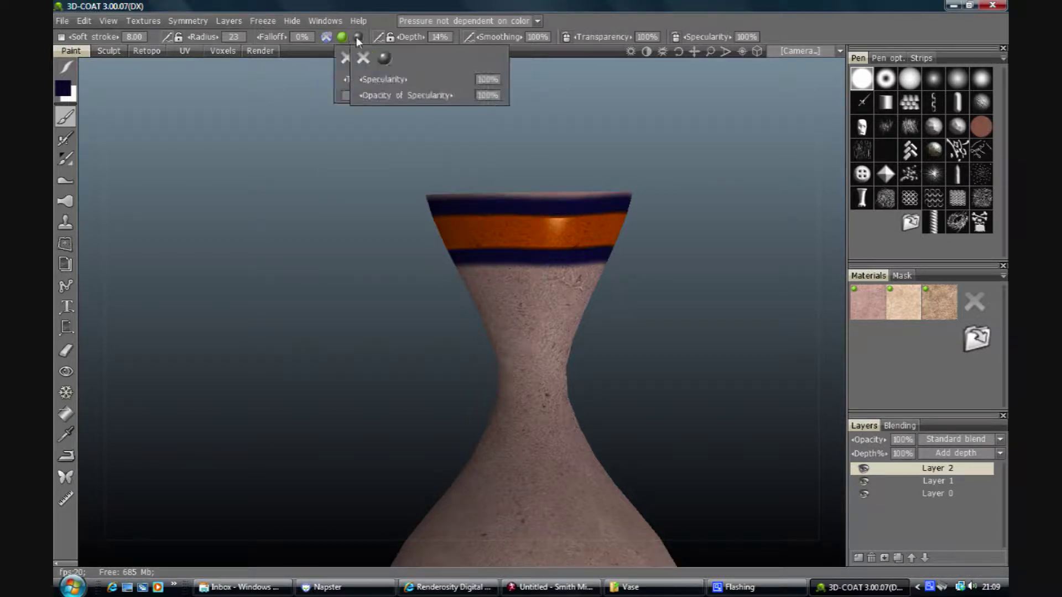
click(360, 57)
drag(430, 197, 629, 197)
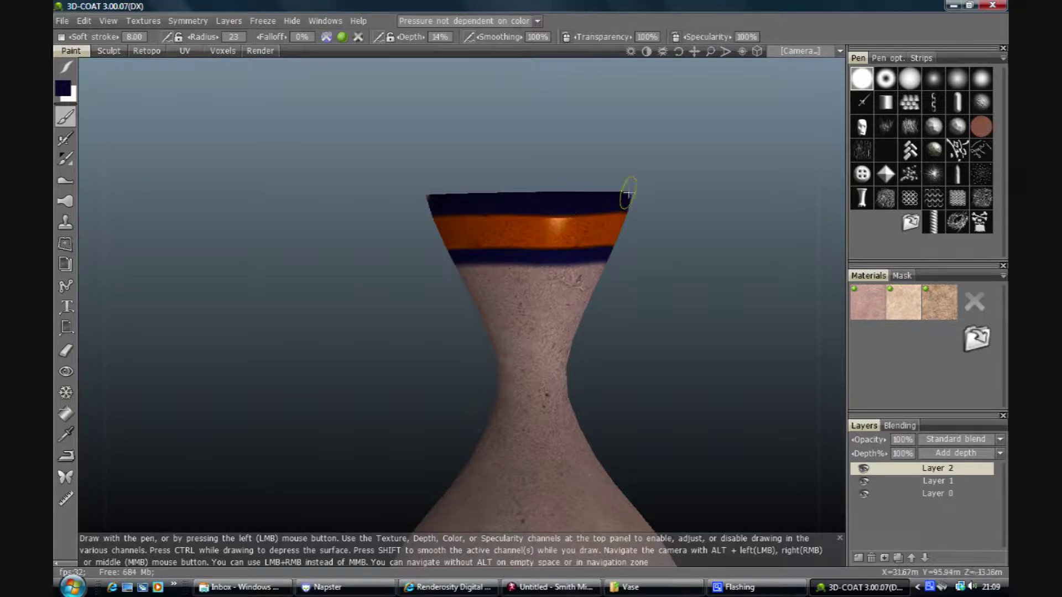
- Fill the remaining lighter patches on the rim top with dark blue
drag(680, 52, 682, 52)
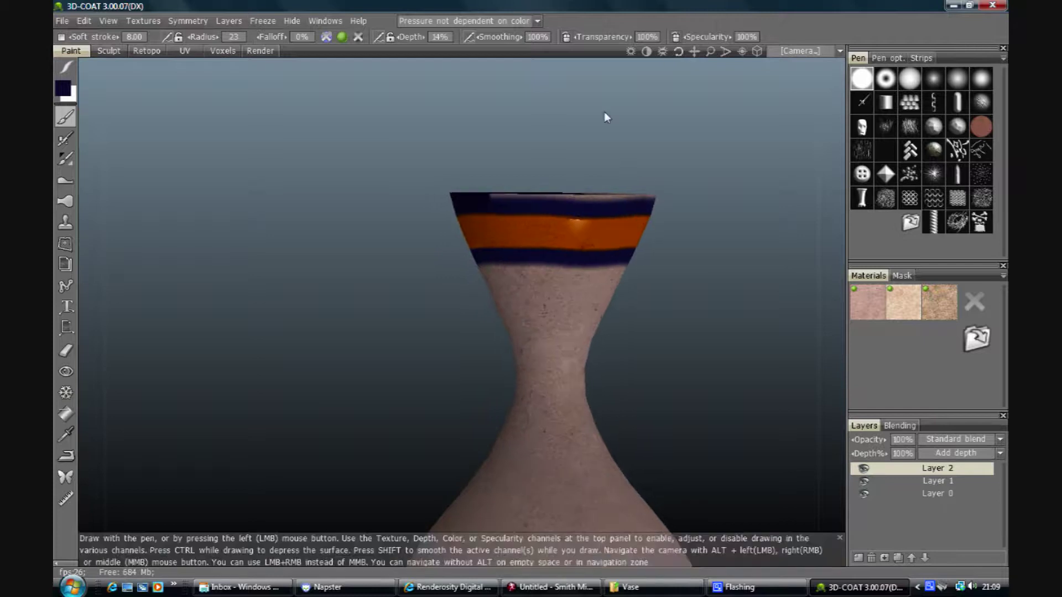
drag(500, 204, 660, 199)
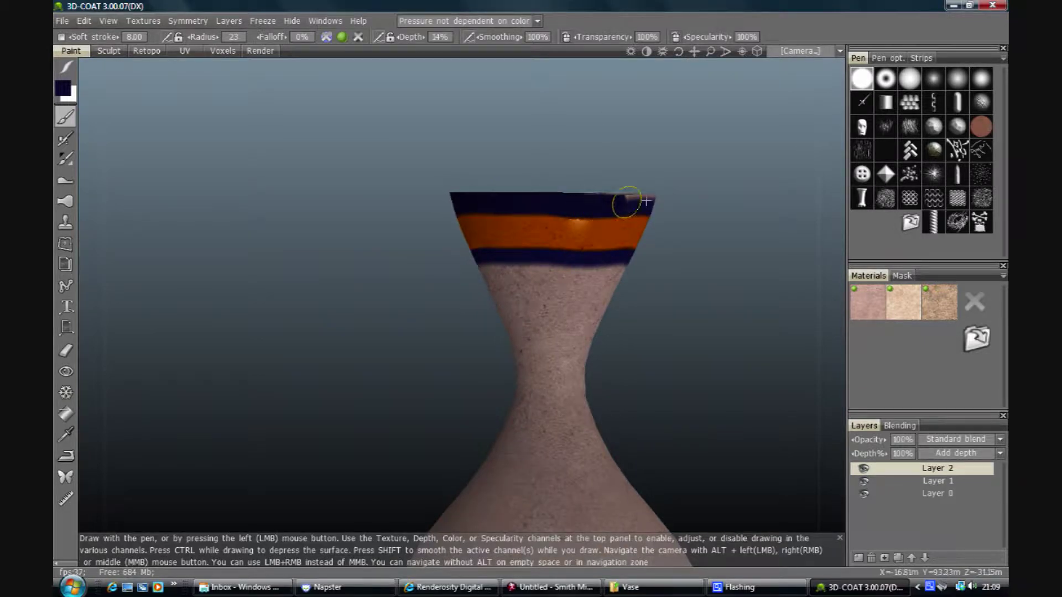
drag(675, 61, 607, 134)
drag(554, 197, 553, 199)
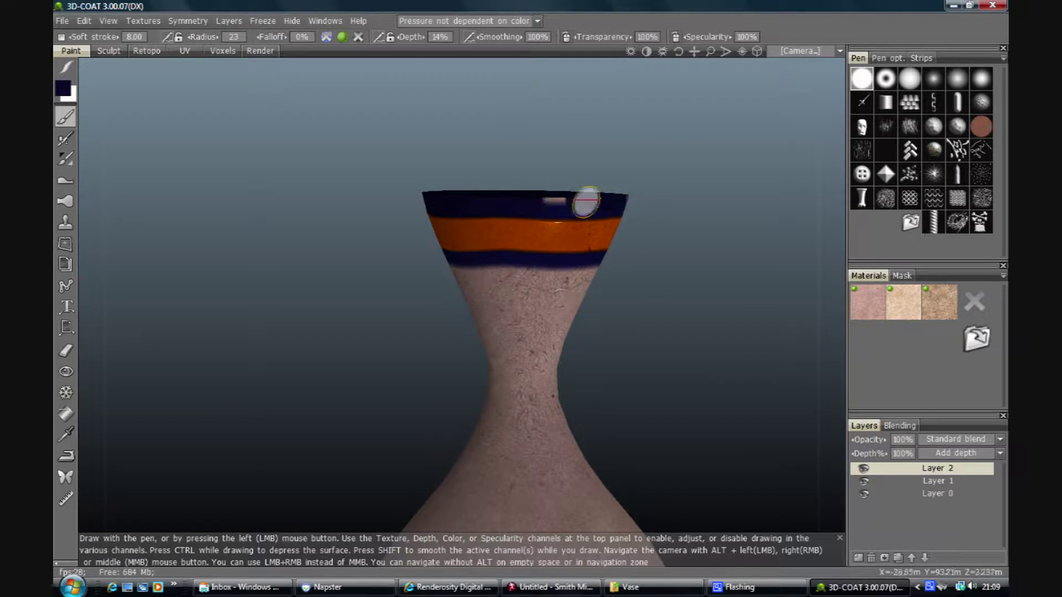
drag(637, 83, 606, 145)
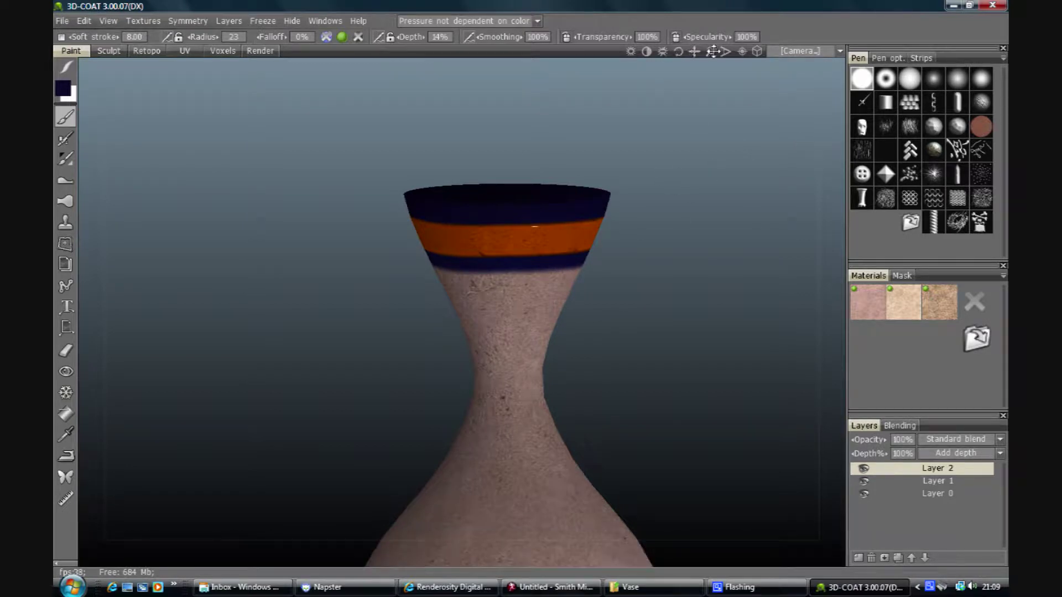
drag(712, 51, 549, 280)
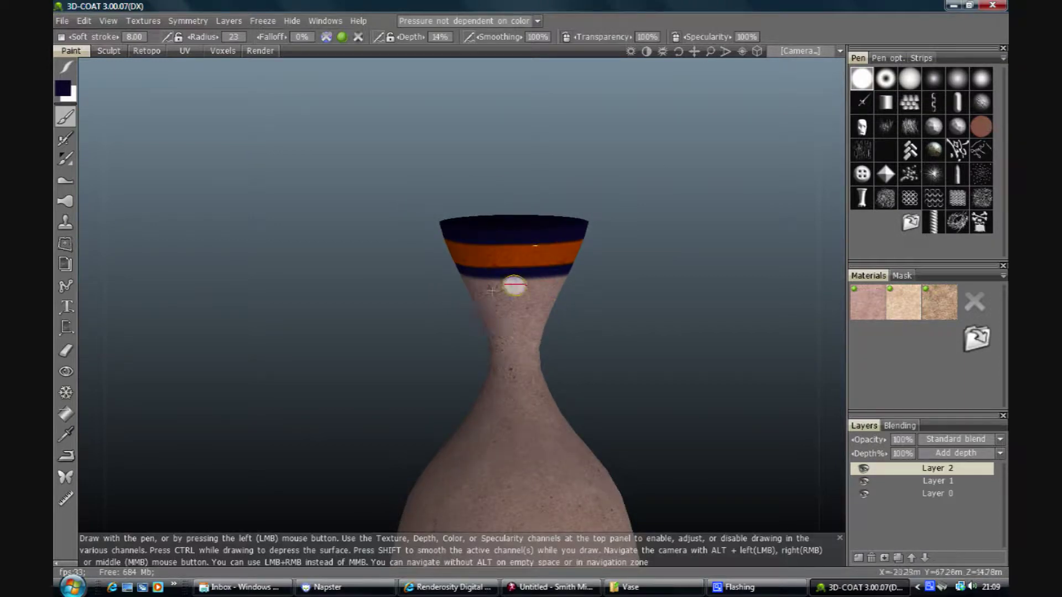
mouse_move(678, 51)
mouse_down()
mouse_move(658, 178)
mouse_move(656, 154)
mouse_up()
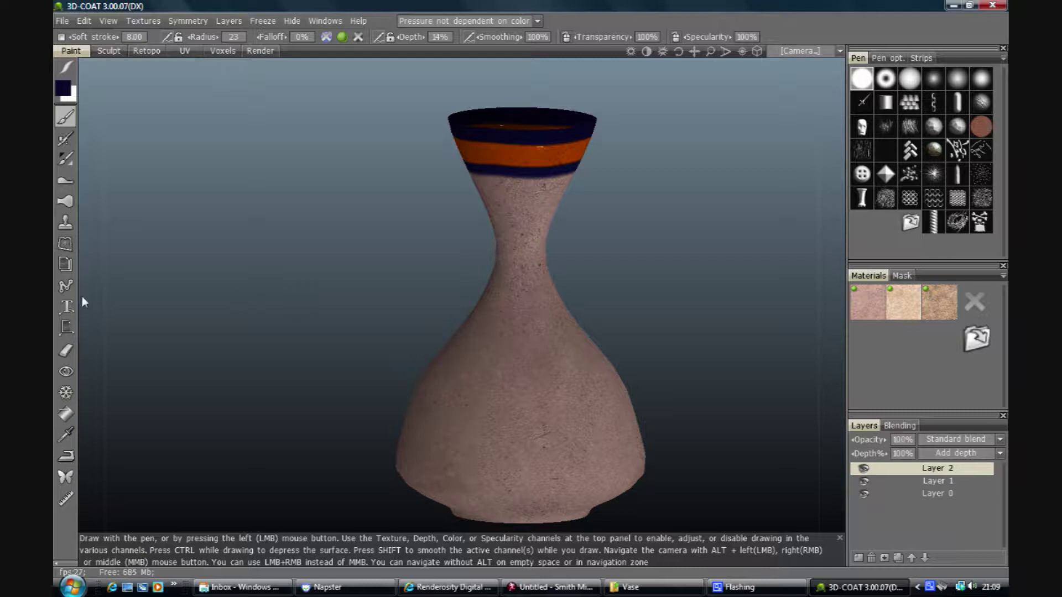
- Place six curve points around the vase's lower body, rotating the view to close the ring
click(65, 287)
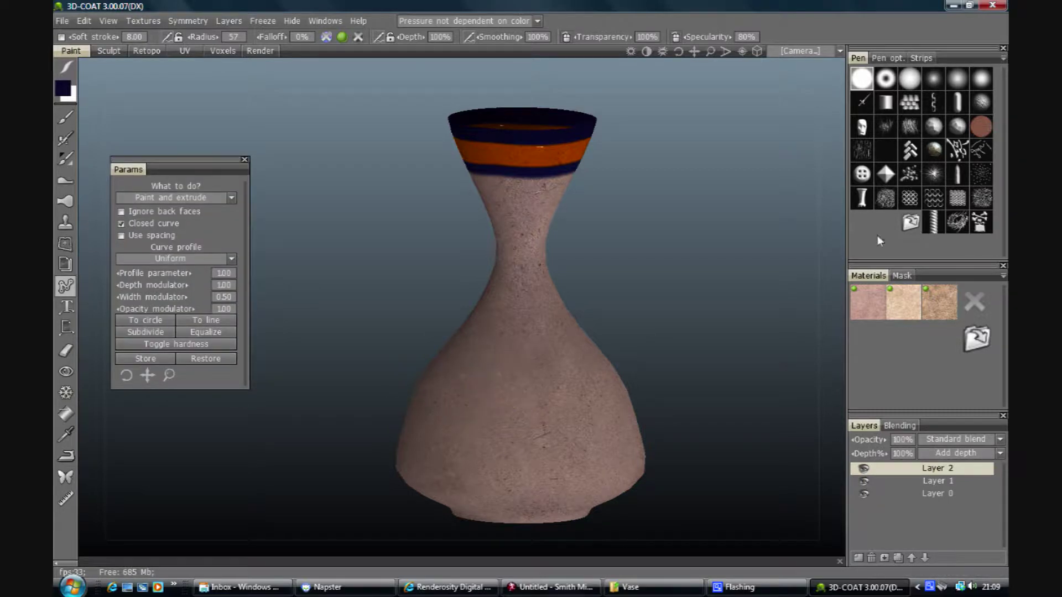
click(476, 401)
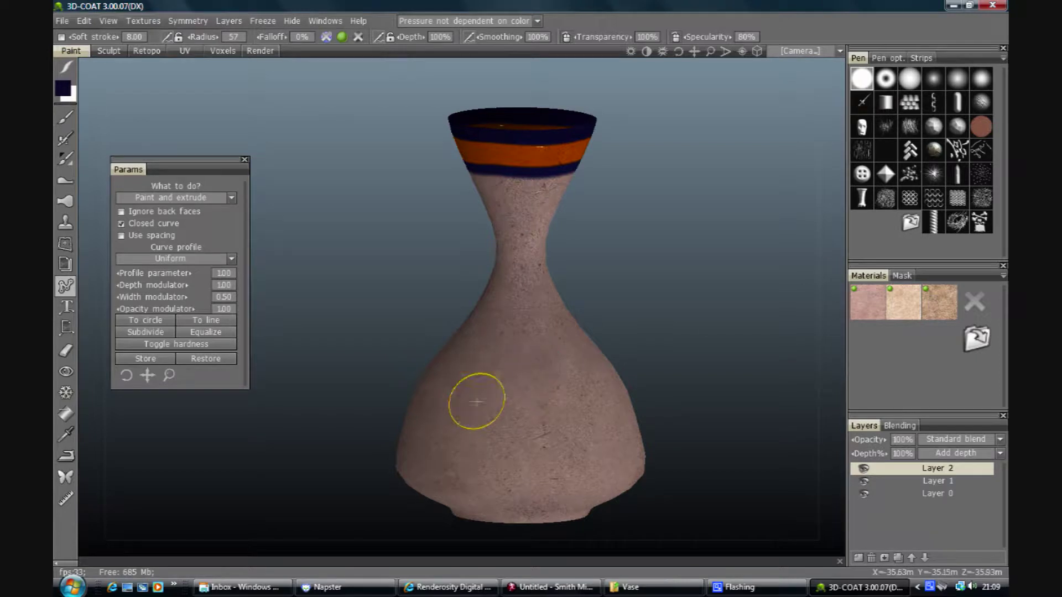
click(578, 399)
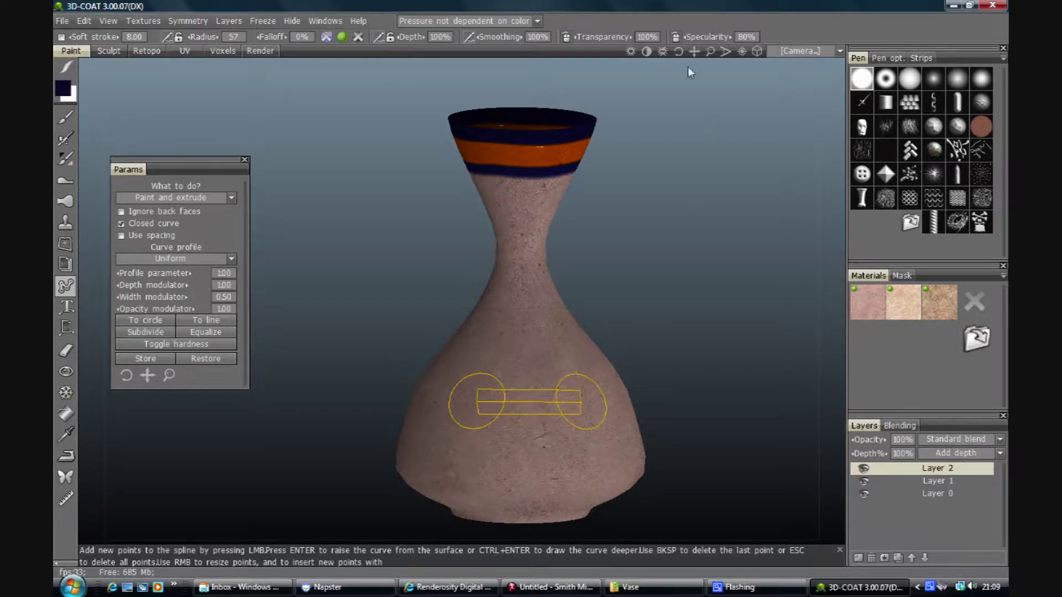
drag(678, 50, 639, 54)
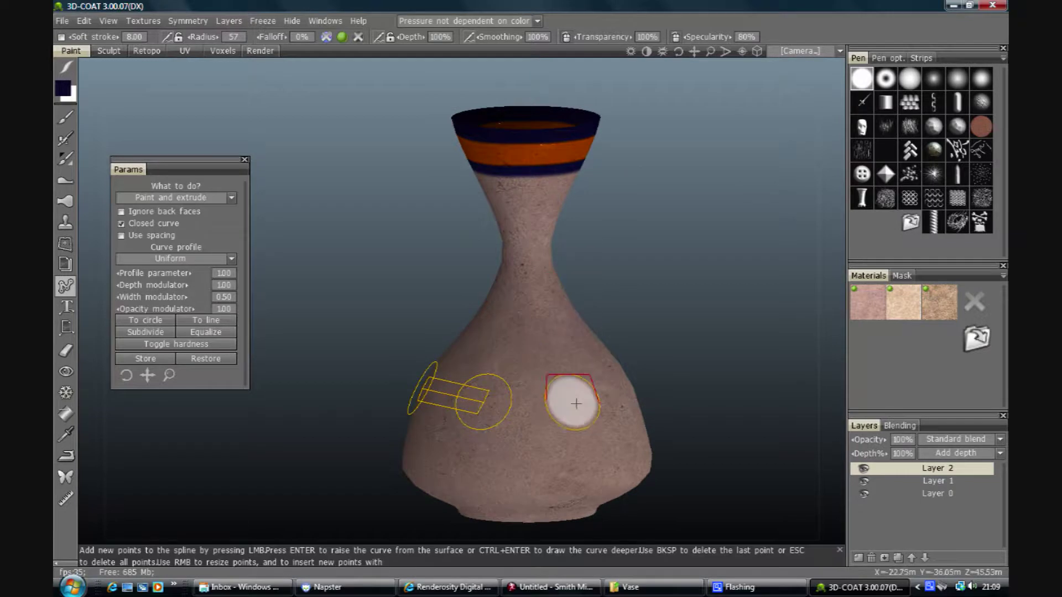
click(594, 400)
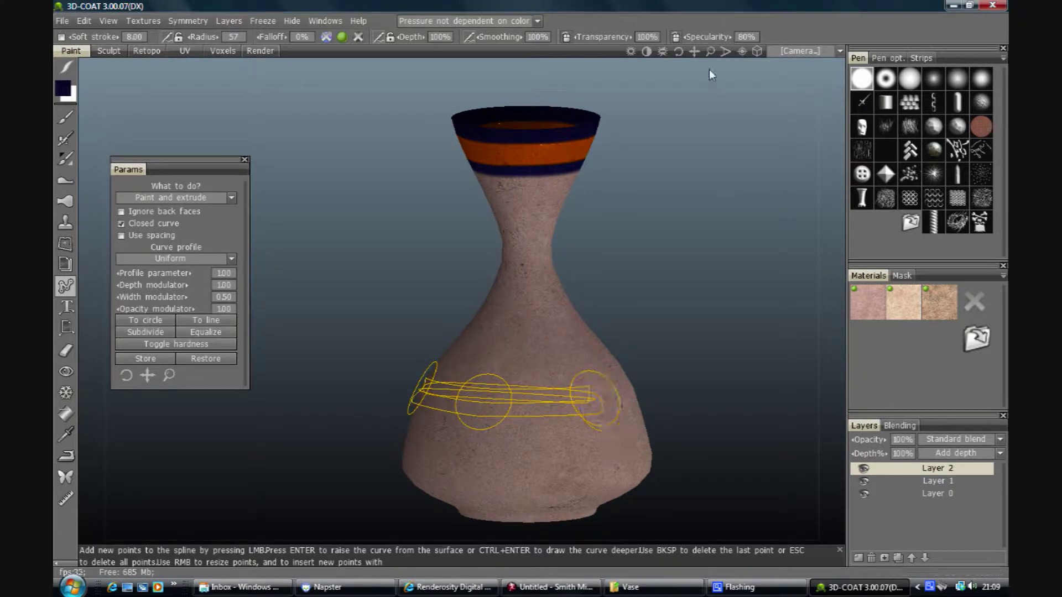
drag(710, 52, 674, 58)
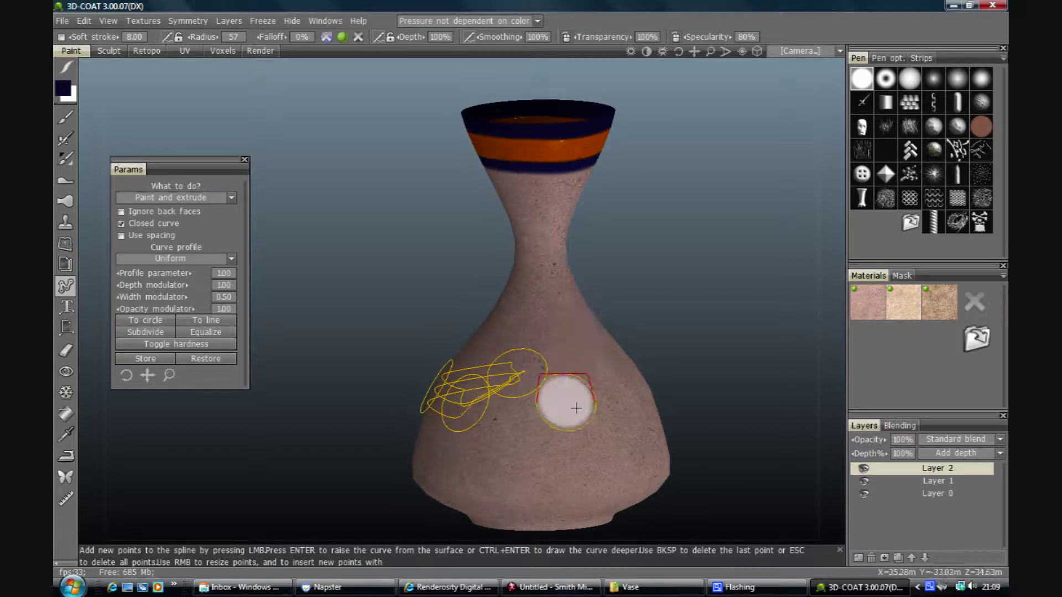
click(585, 409)
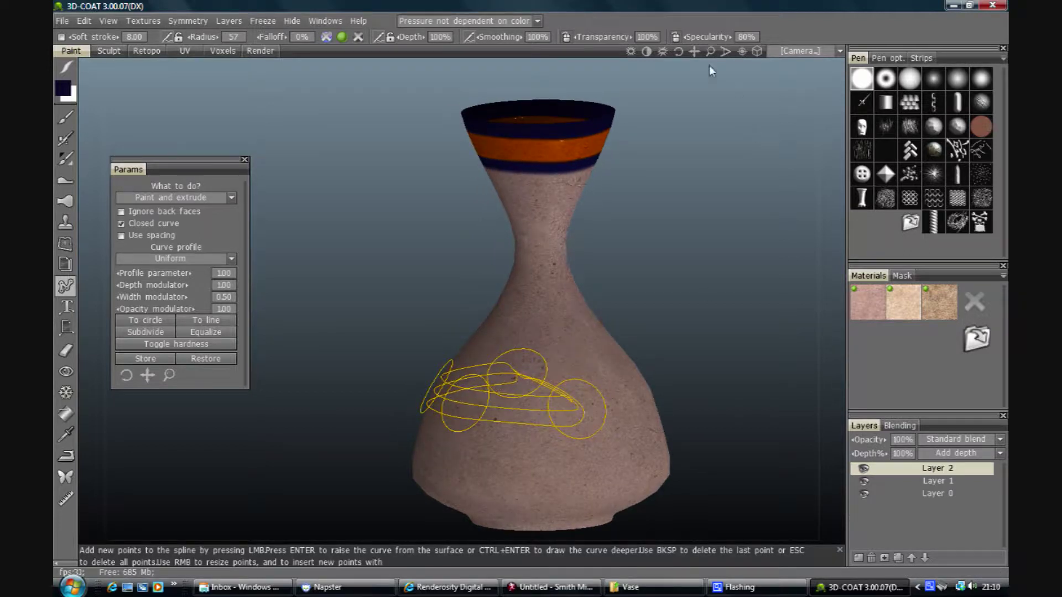
drag(678, 51, 672, 72)
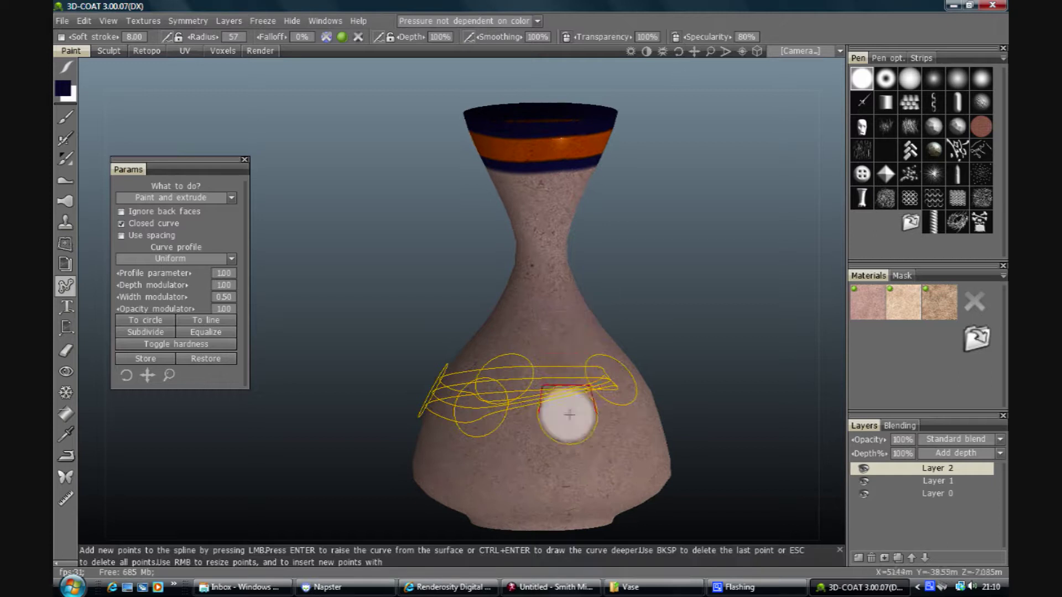
click(591, 412)
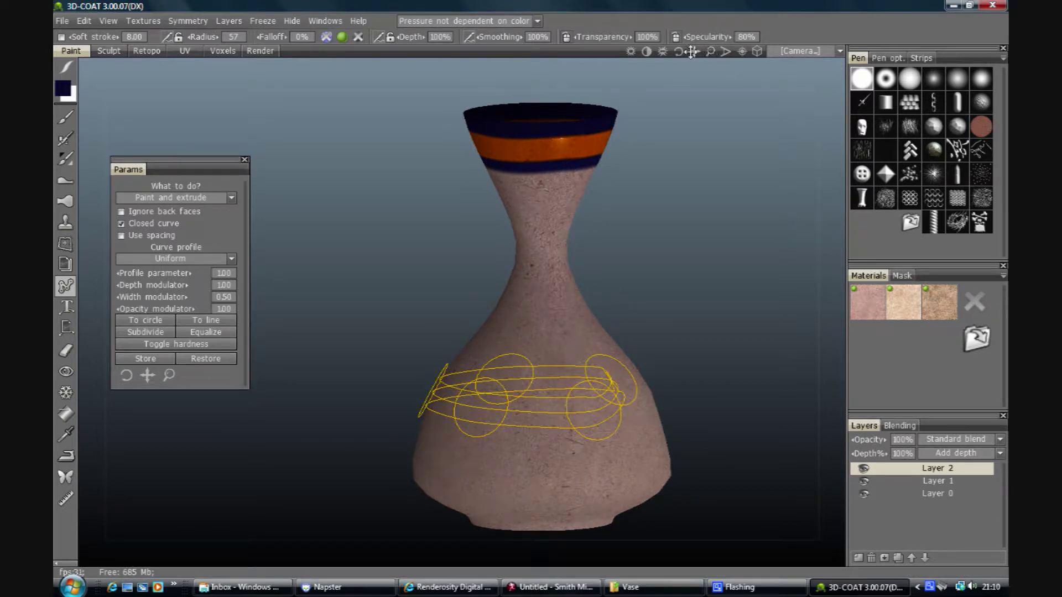
drag(678, 51, 678, 52)
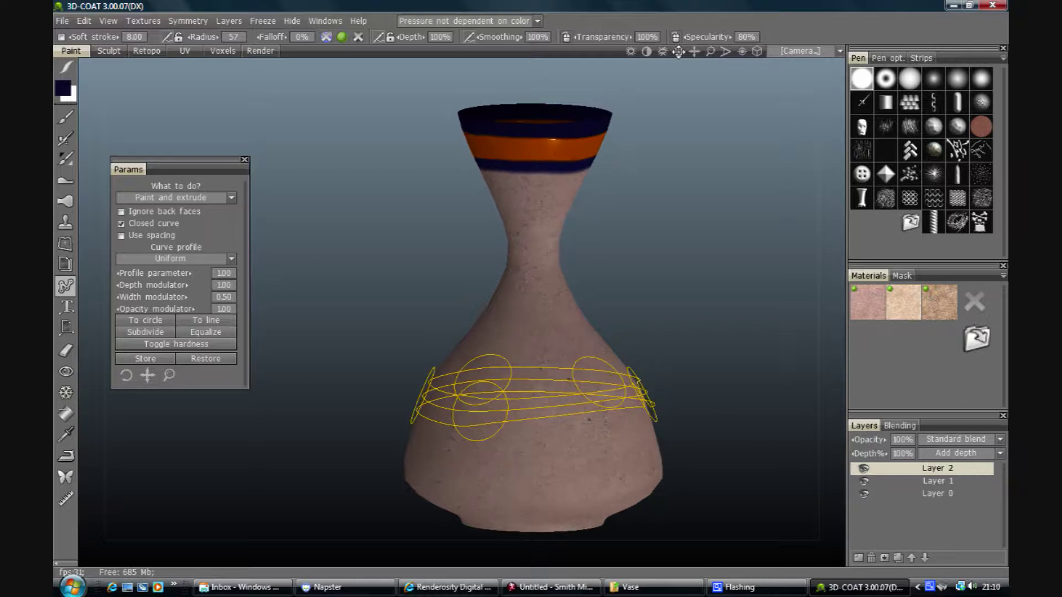
click(572, 411)
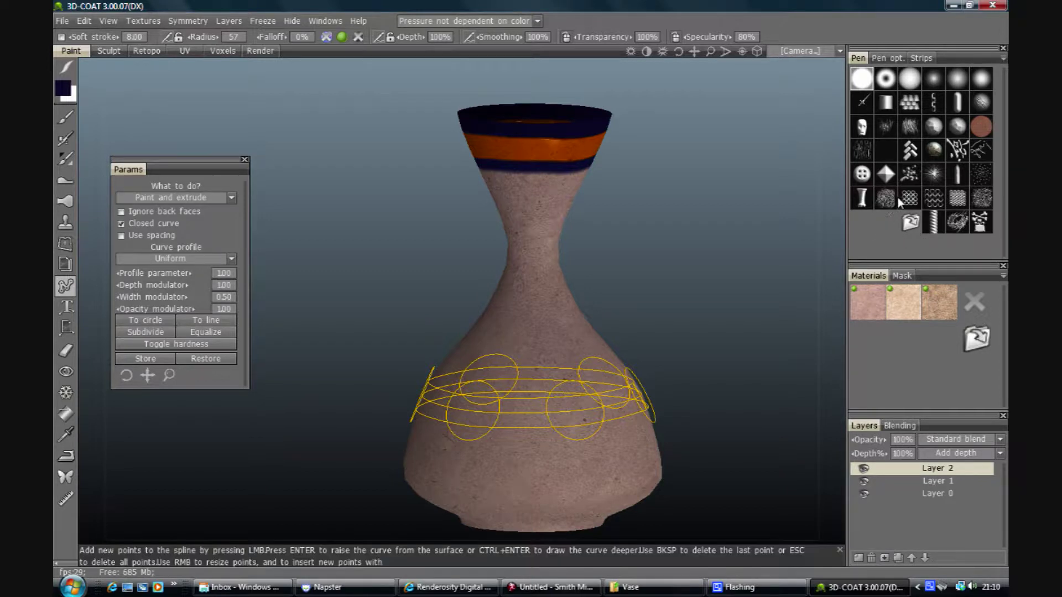
mouse_move(953, 175)
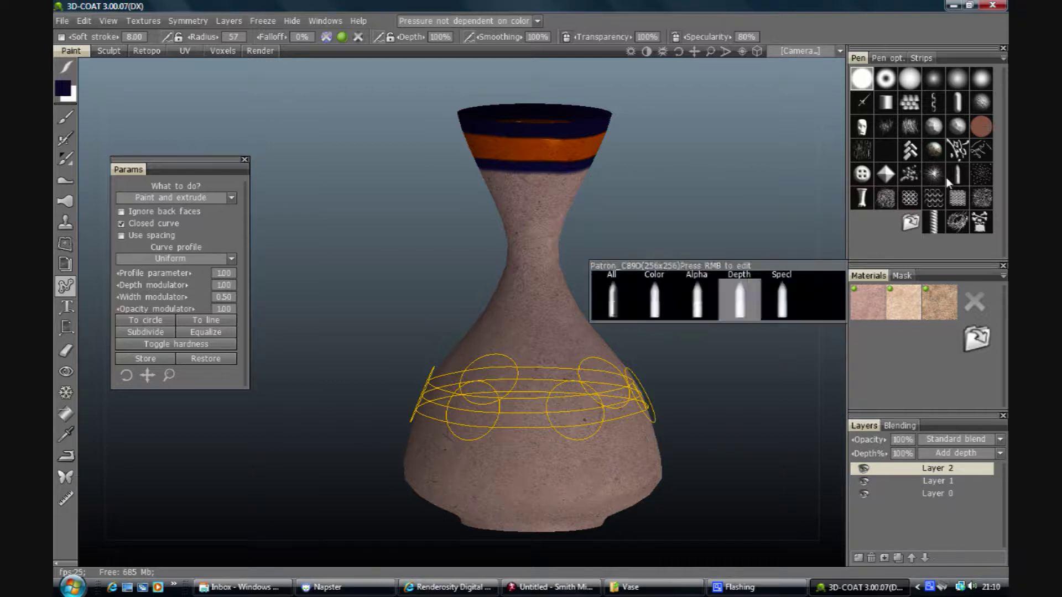
- Choose the patterned brush and set the paint colour to bright orange
click(955, 223)
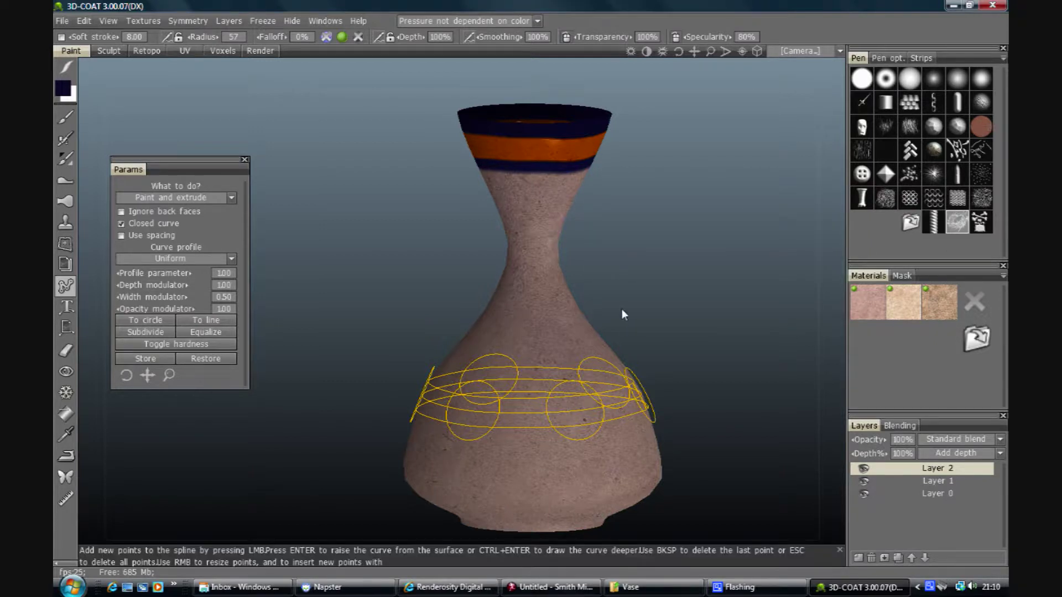
click(64, 88)
click(460, 155)
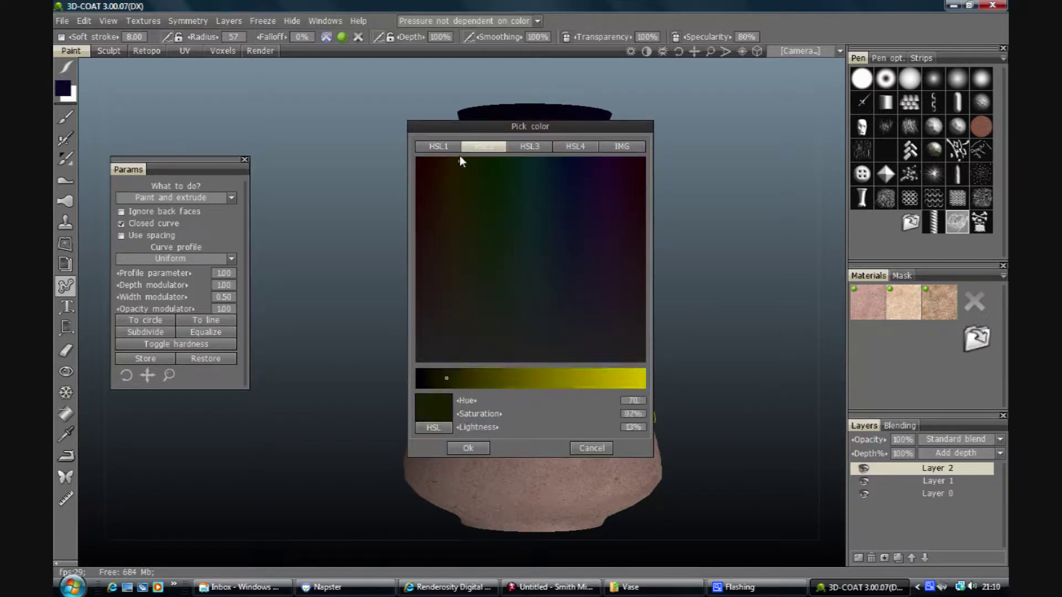
click(465, 378)
drag(465, 379, 646, 381)
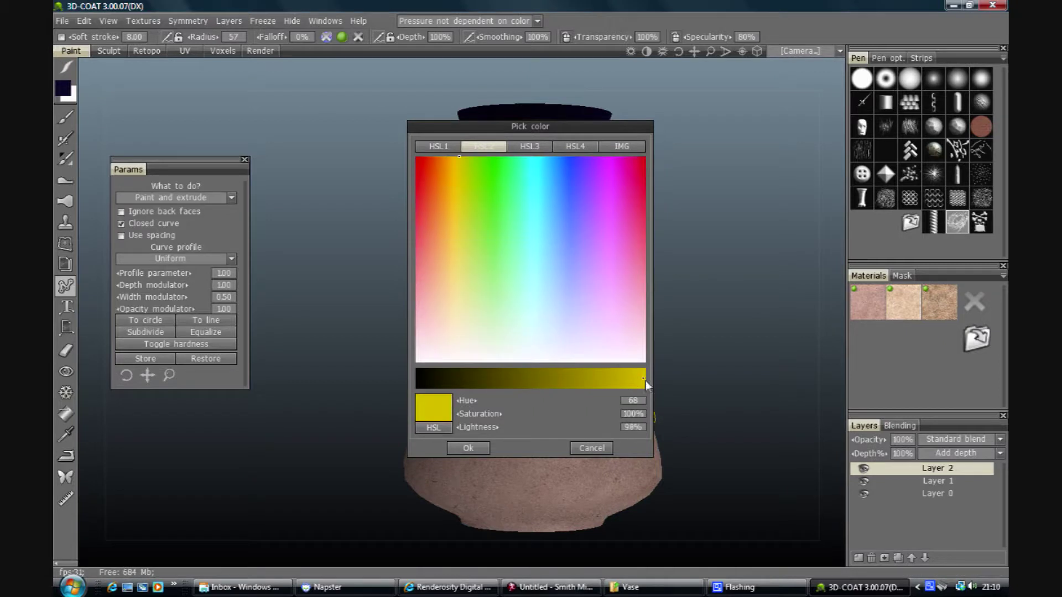
click(448, 160)
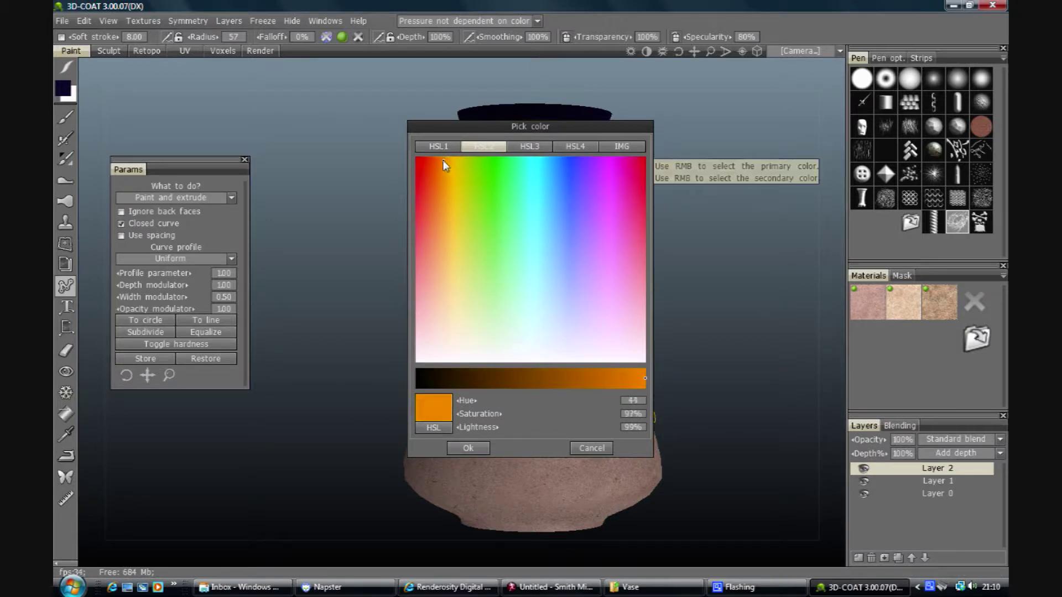
click(469, 446)
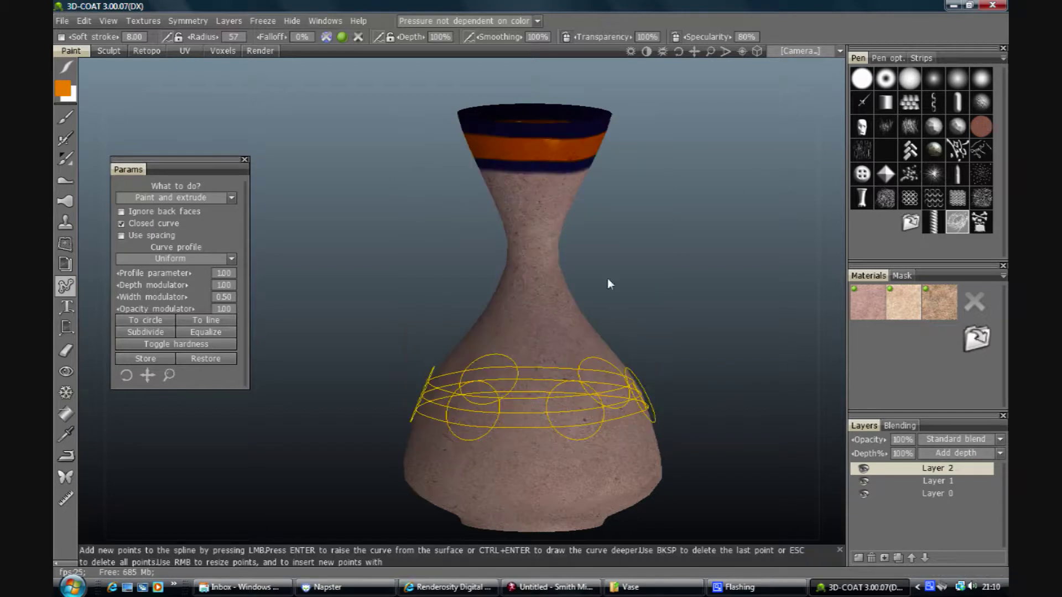
- Set the curve Width modulator to 1.25, after briefly trying 1.50
click(224, 296)
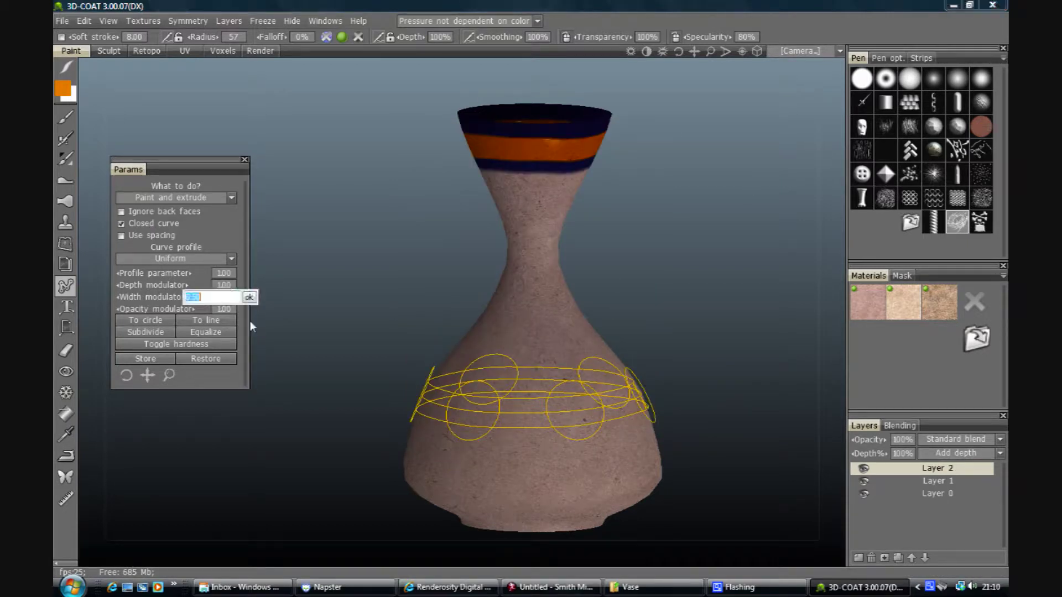
key(Return)
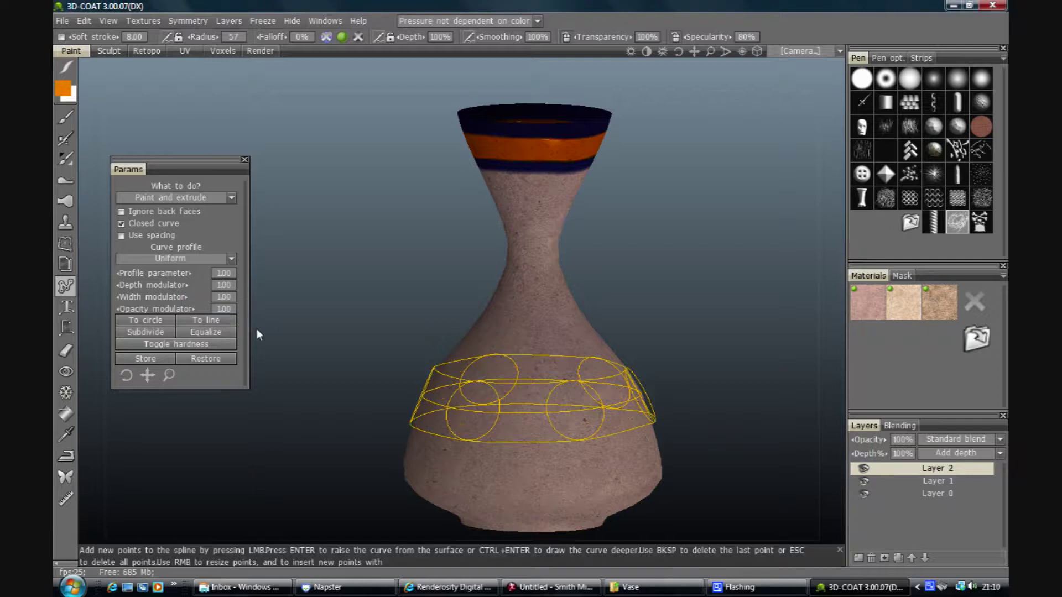
click(224, 296)
text(1.5)
key(Return)
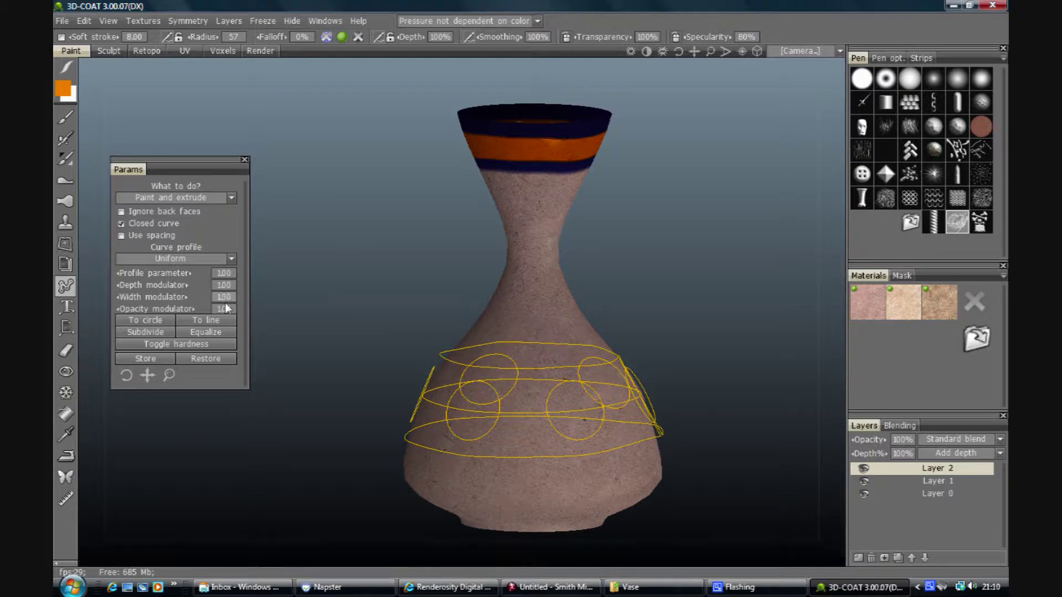
click(224, 297)
text(1.25)
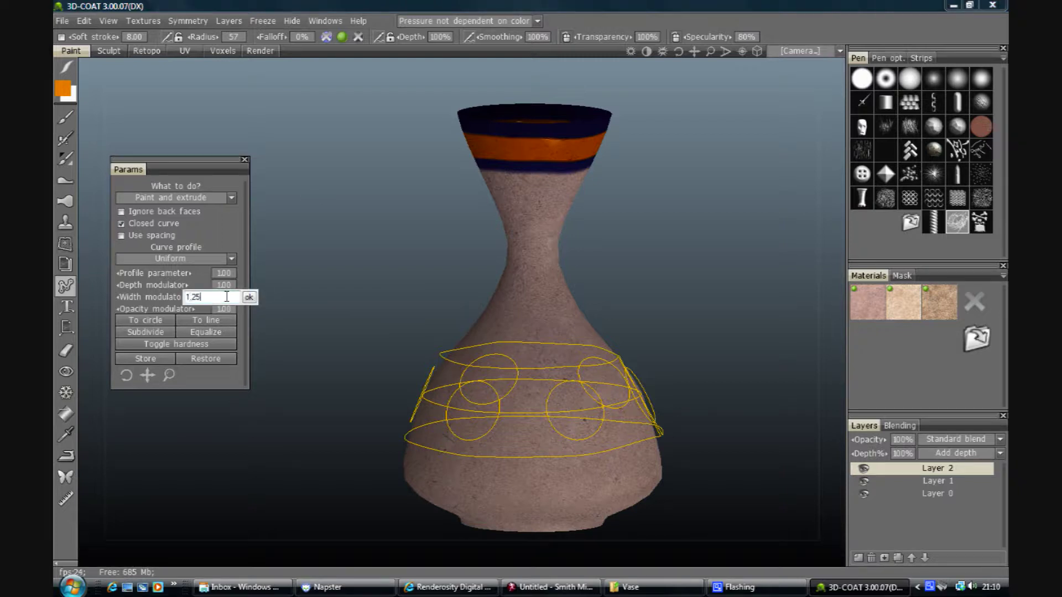
key(Return)
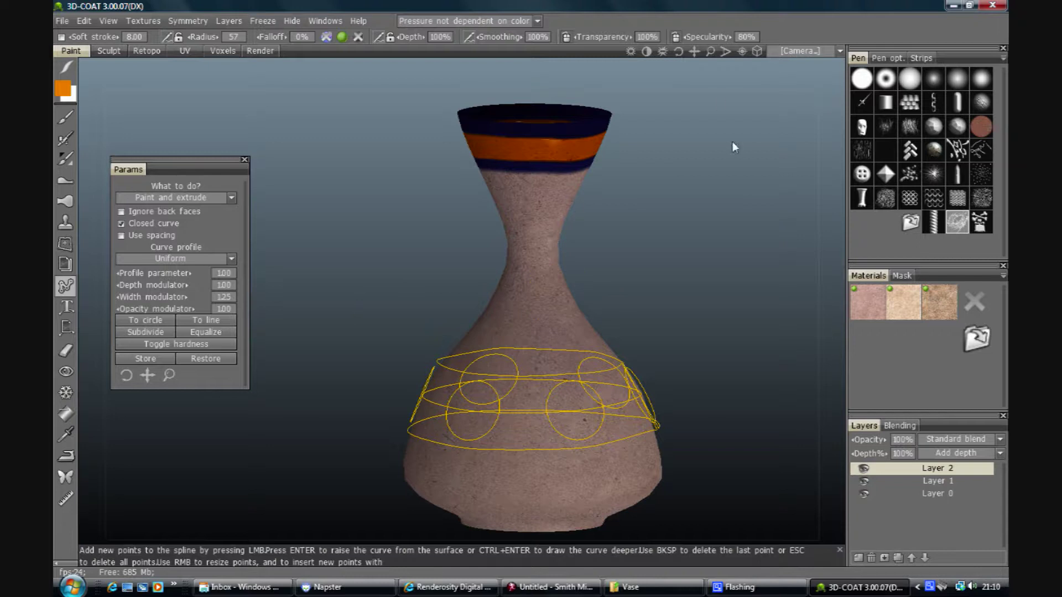
- Toggle the depth and specularity channels for the curve stroke
drag(678, 51, 674, 61)
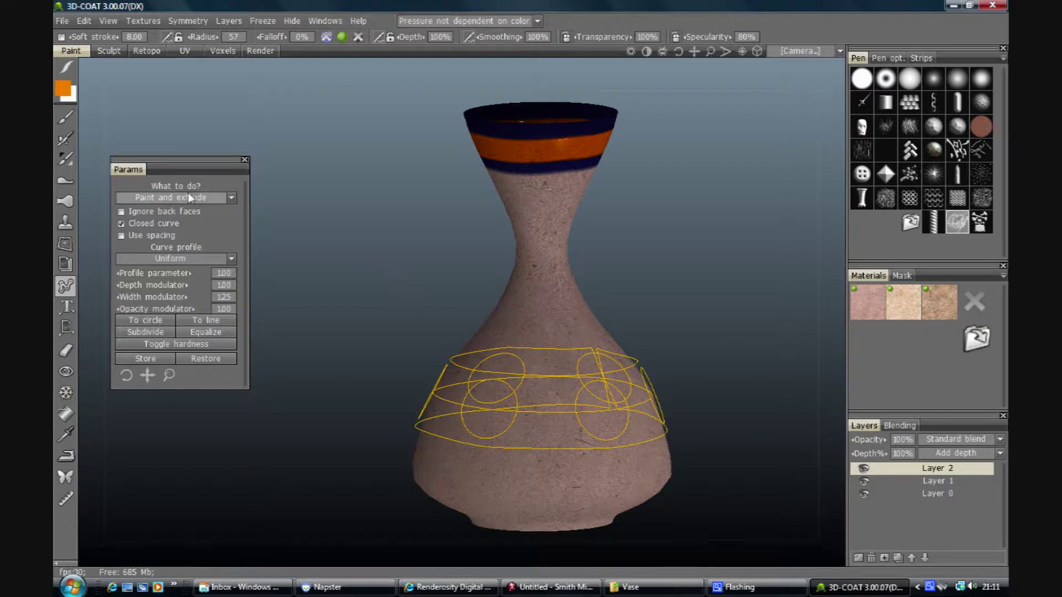
click(326, 37)
click(358, 37)
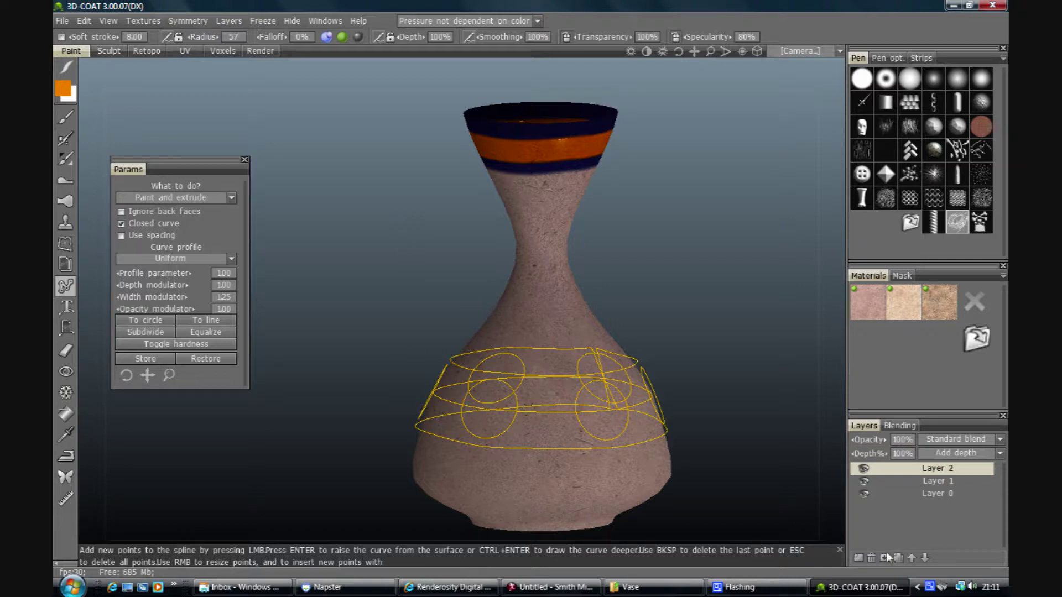
- Clear the curve's extra preview lines using bottom-right context menu options
right_click(930, 589)
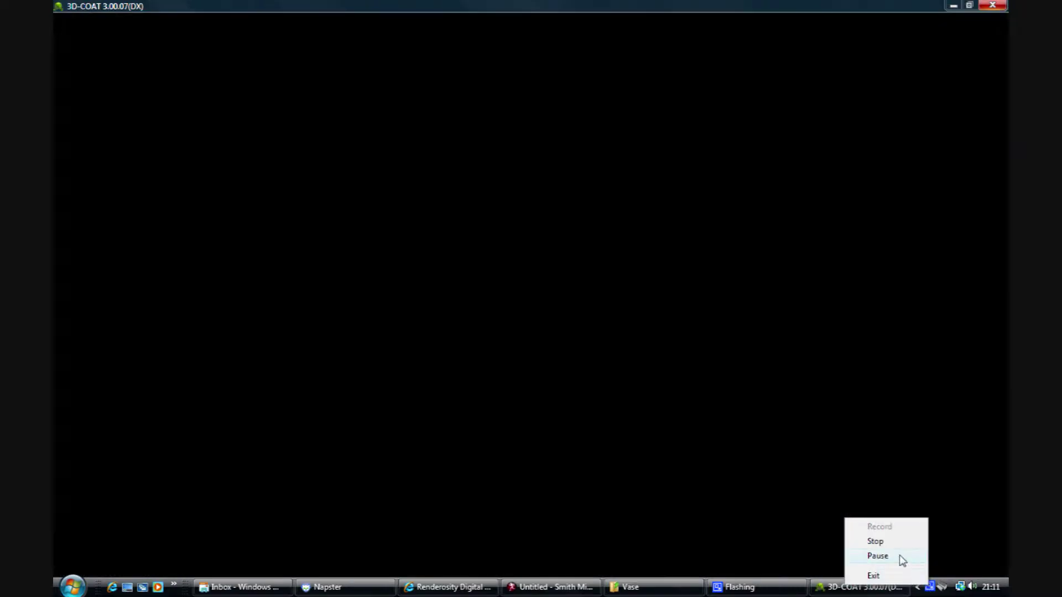
click(901, 561)
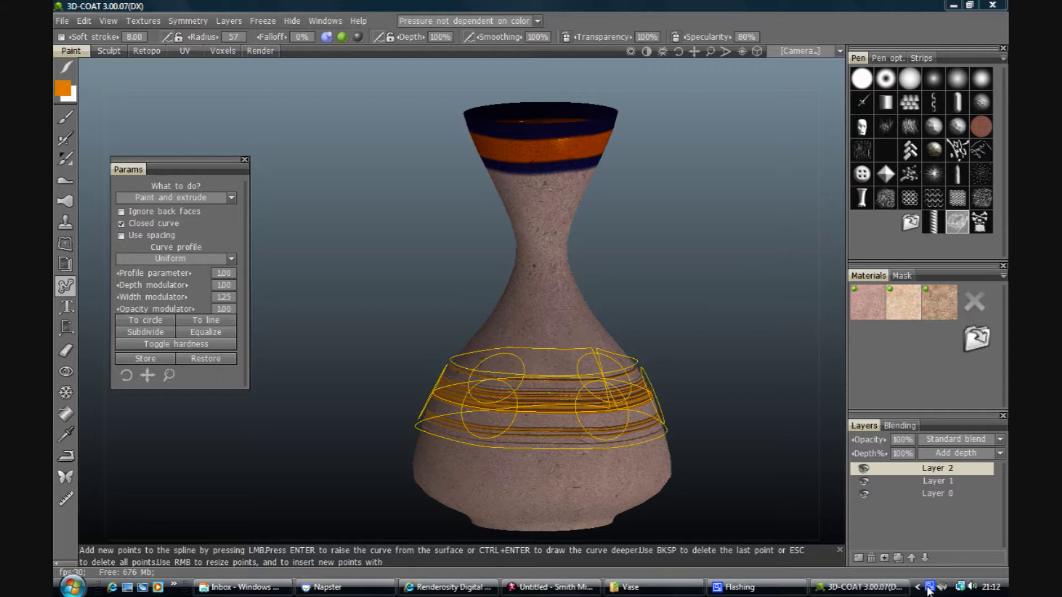
right_click(921, 586)
click(884, 556)
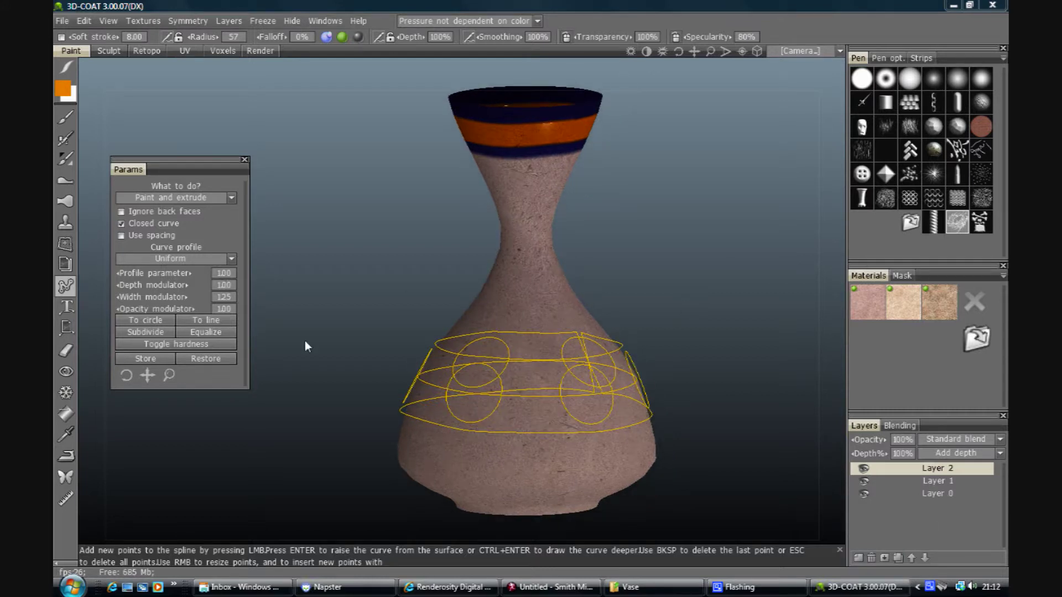
- Enable Use spacing, apply the orange patterned stroke along the curve, and inspect the band close up
click(151, 236)
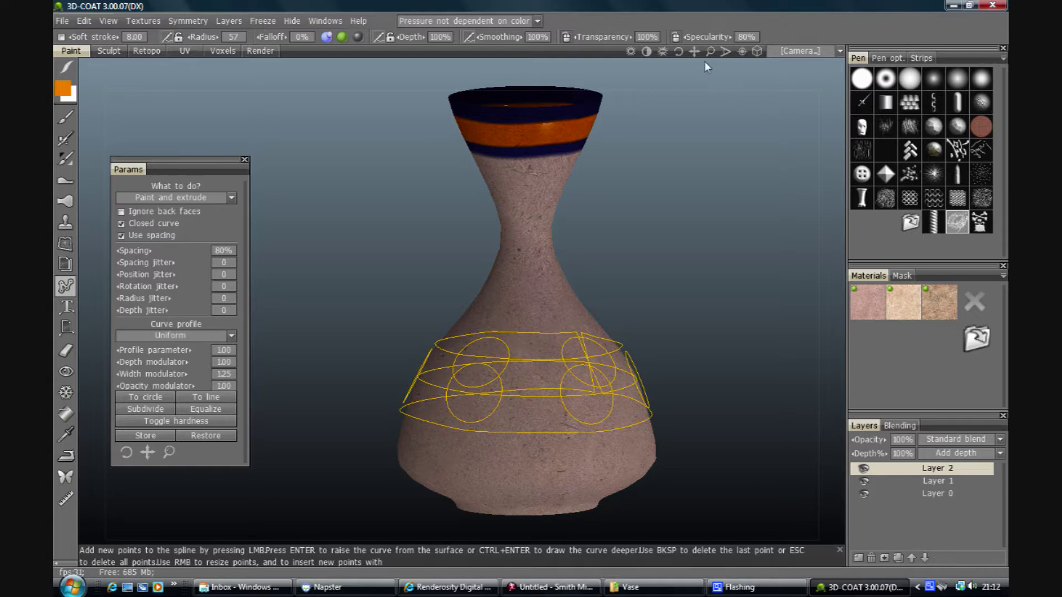
drag(679, 52, 632, 232)
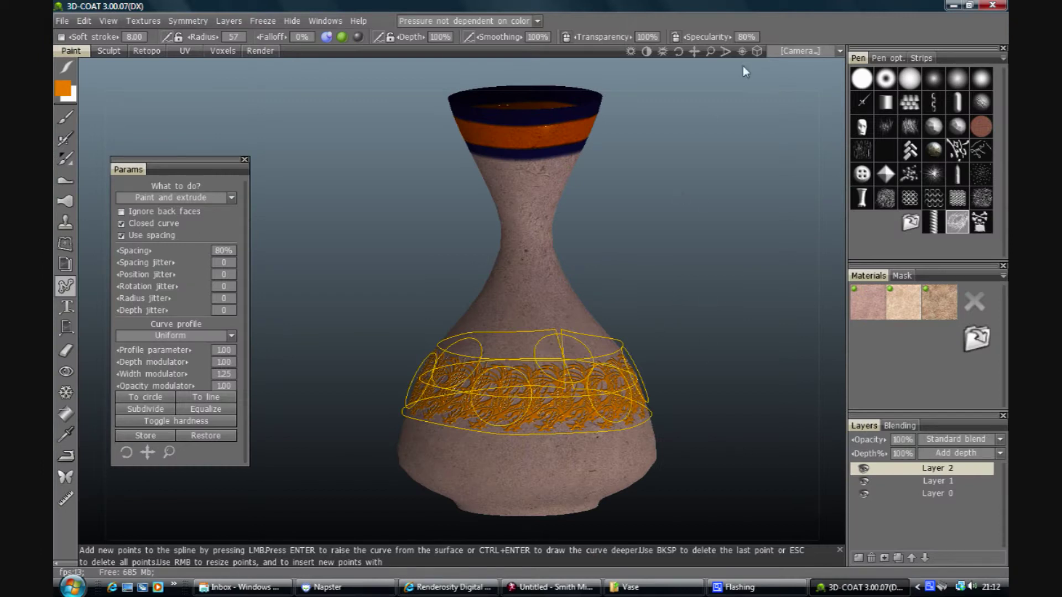
drag(711, 51, 718, 52)
middle_drag(660, 215, 648, 146)
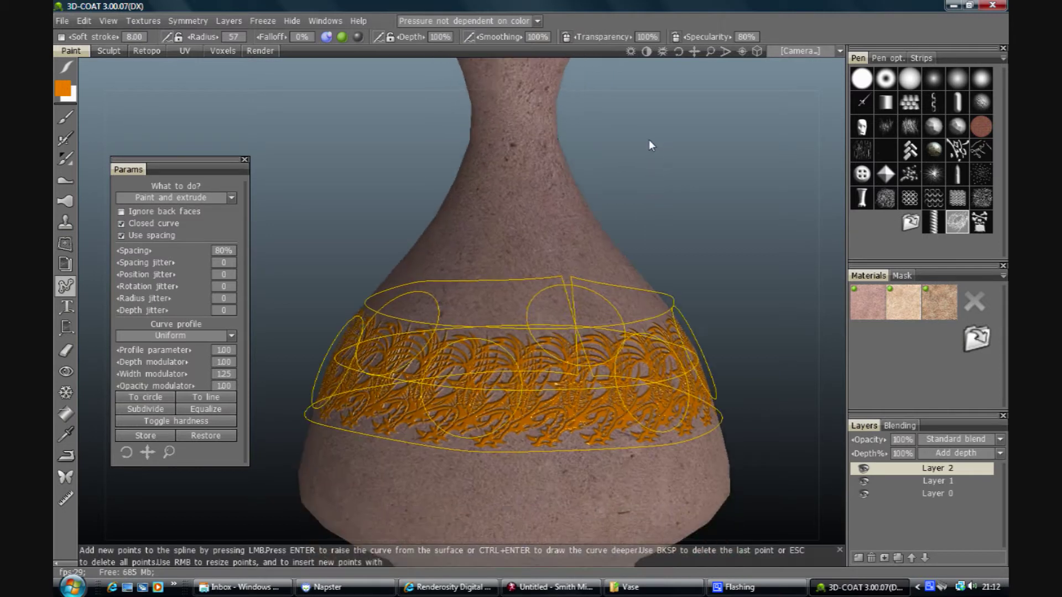